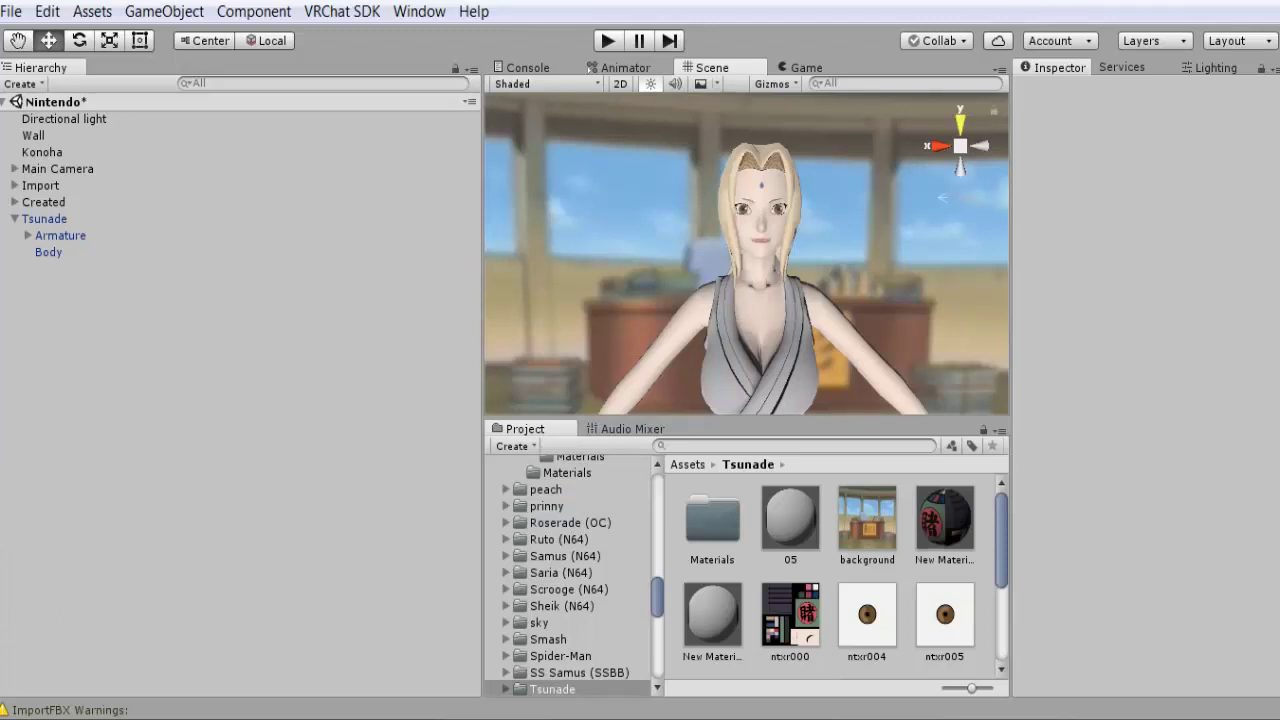
Inspect the Tsunade model's hierarchy, selecting the root object and its Armature and Body children.
{"action": "double_click", "coordinate": [70, 218]}
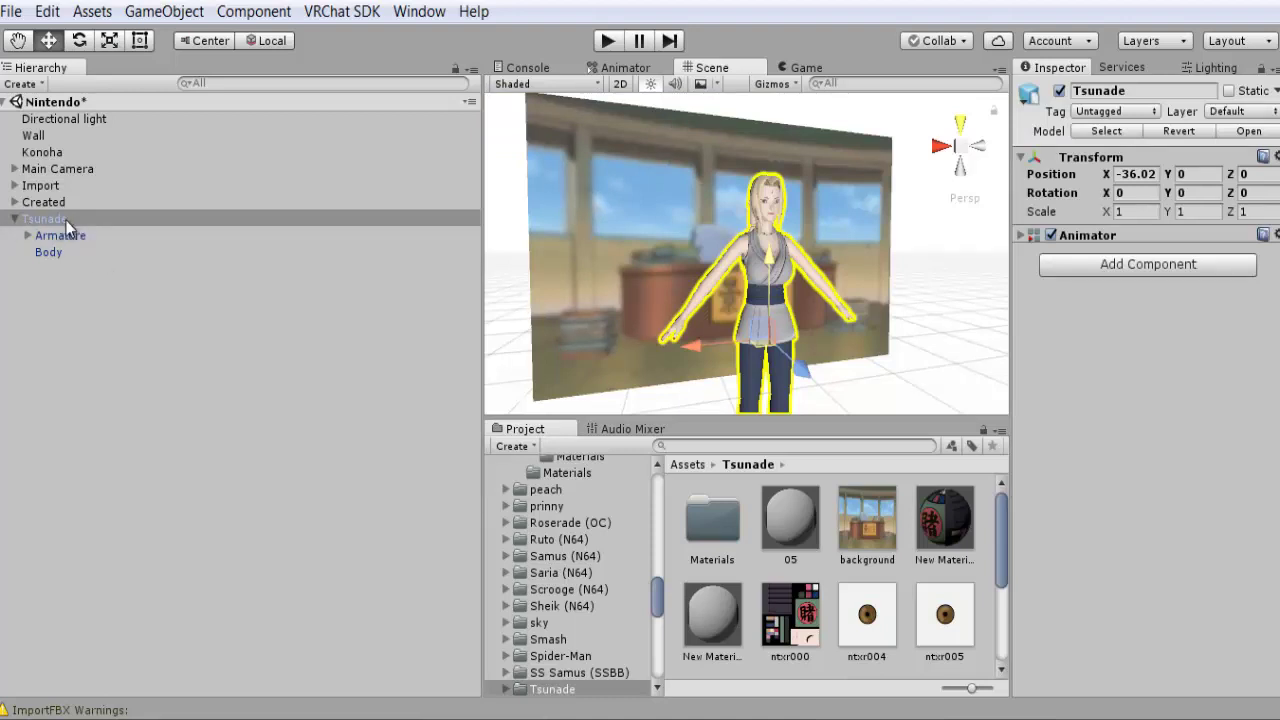
{"action": "left_click", "coordinate": [14, 219]}
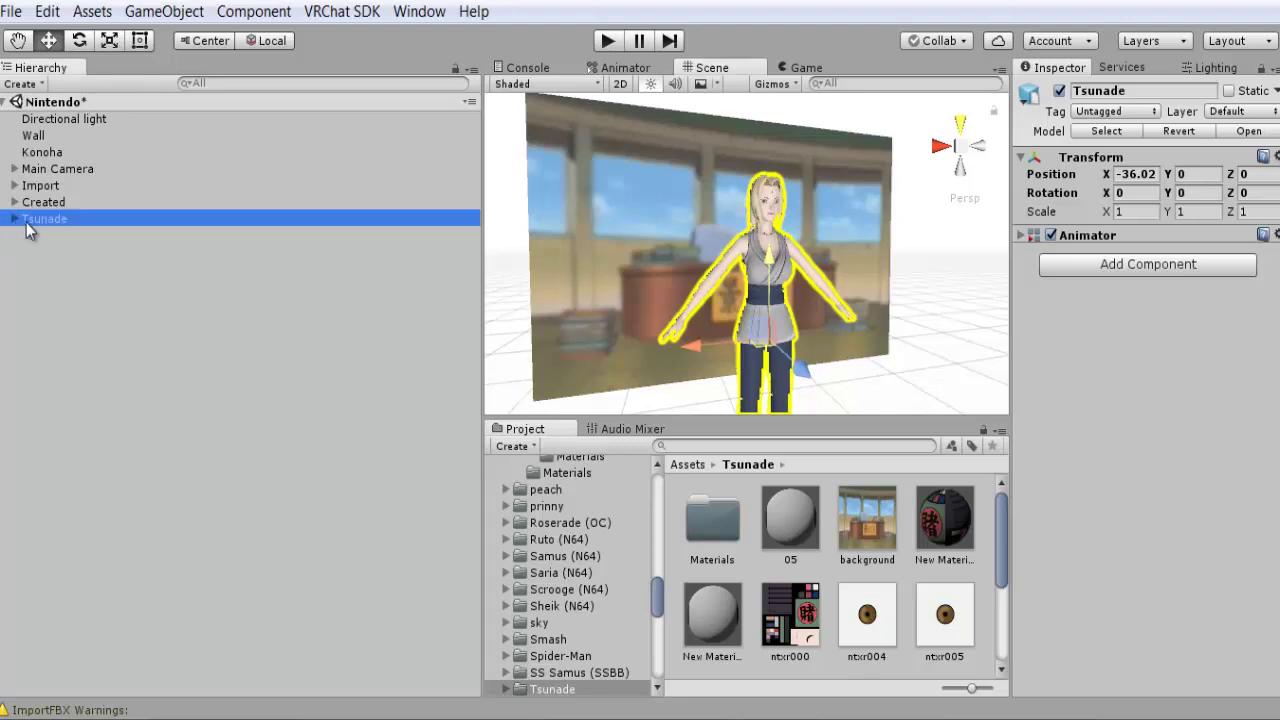
{"action": "left_click", "coordinate": [14, 219]}
{"action": "left_click", "coordinate": [92, 236]}
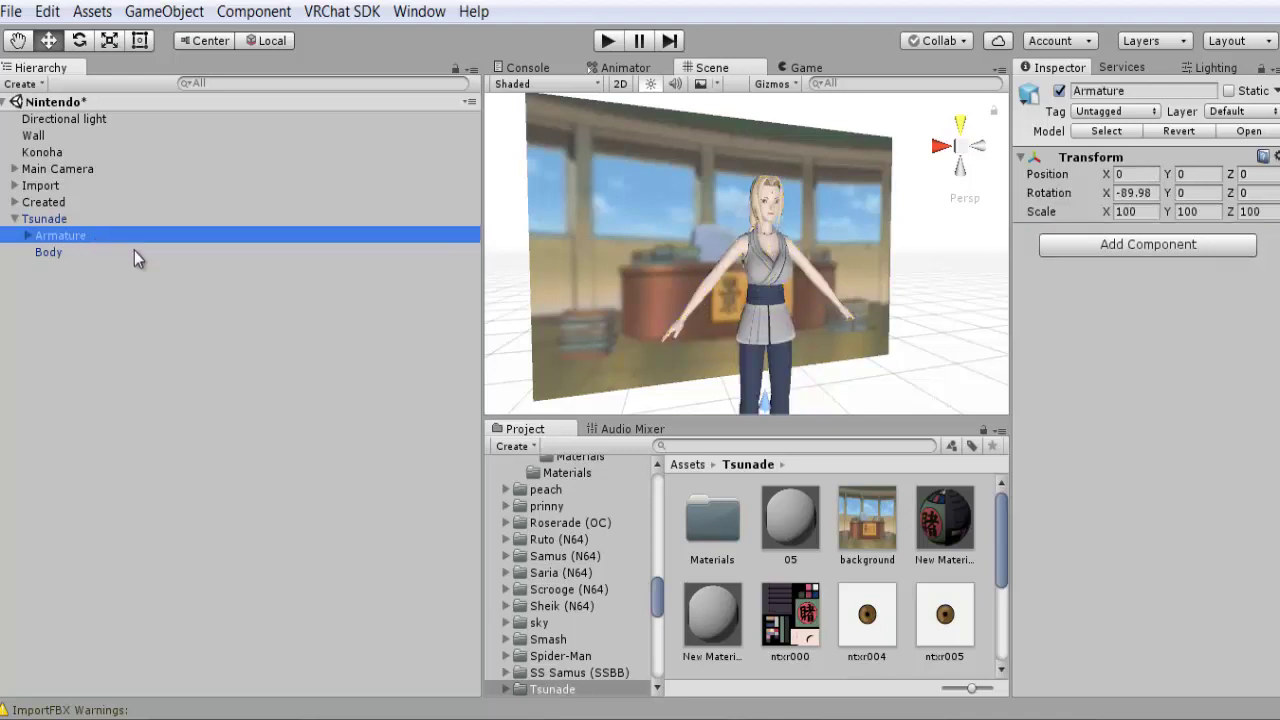
{"action": "left_click", "coordinate": [28, 236]}
{"action": "left_click", "coordinate": [50, 253]}
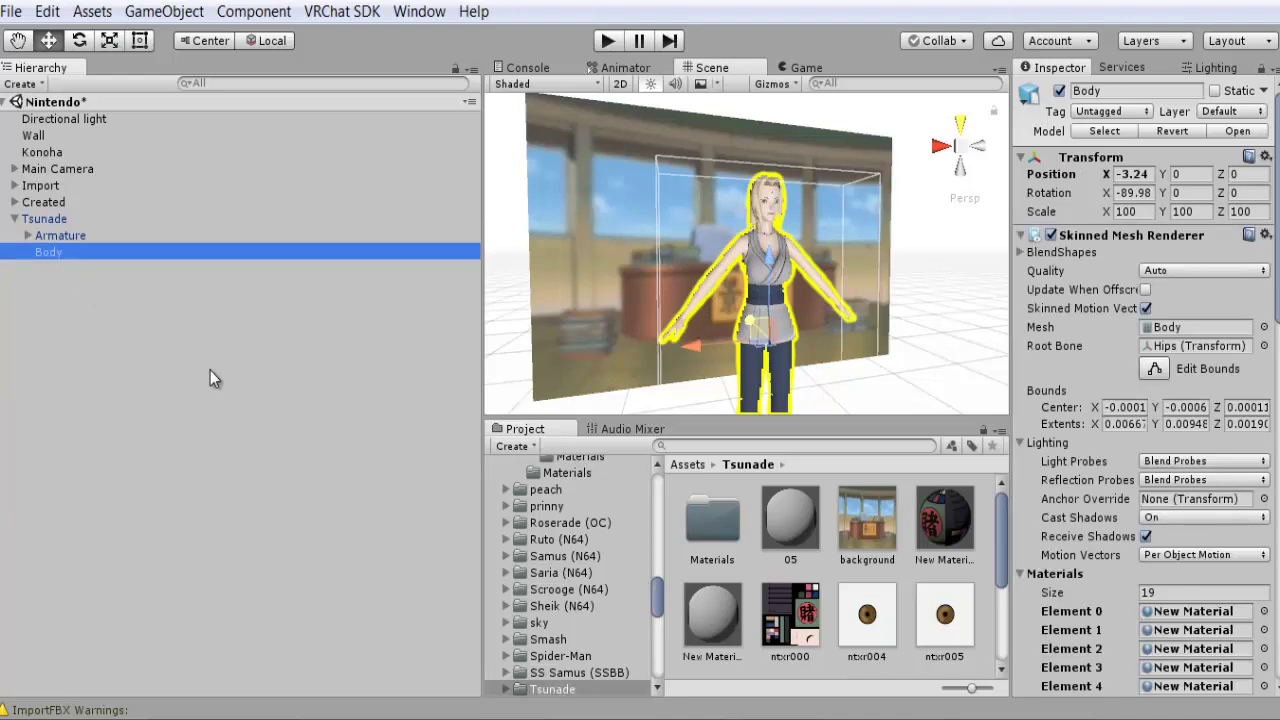
Examine the Body mesh up close and review its Skinned Mesh Renderer materials list.
{"action": "key", "text": "f"}
{"action": "scroll", "coordinate": [785, 300], "scroll_direction": "up", "scroll_amount": 5}
{"action": "middle_click_drag", "start_coordinate": [785, 294], "coordinate": [808, 351]}
{"action": "scroll", "coordinate": [800, 278], "scroll_direction": "up", "scroll_amount": 2}
{"action": "scroll", "coordinate": [790, 270], "scroll_direction": "down", "scroll_amount": 8}
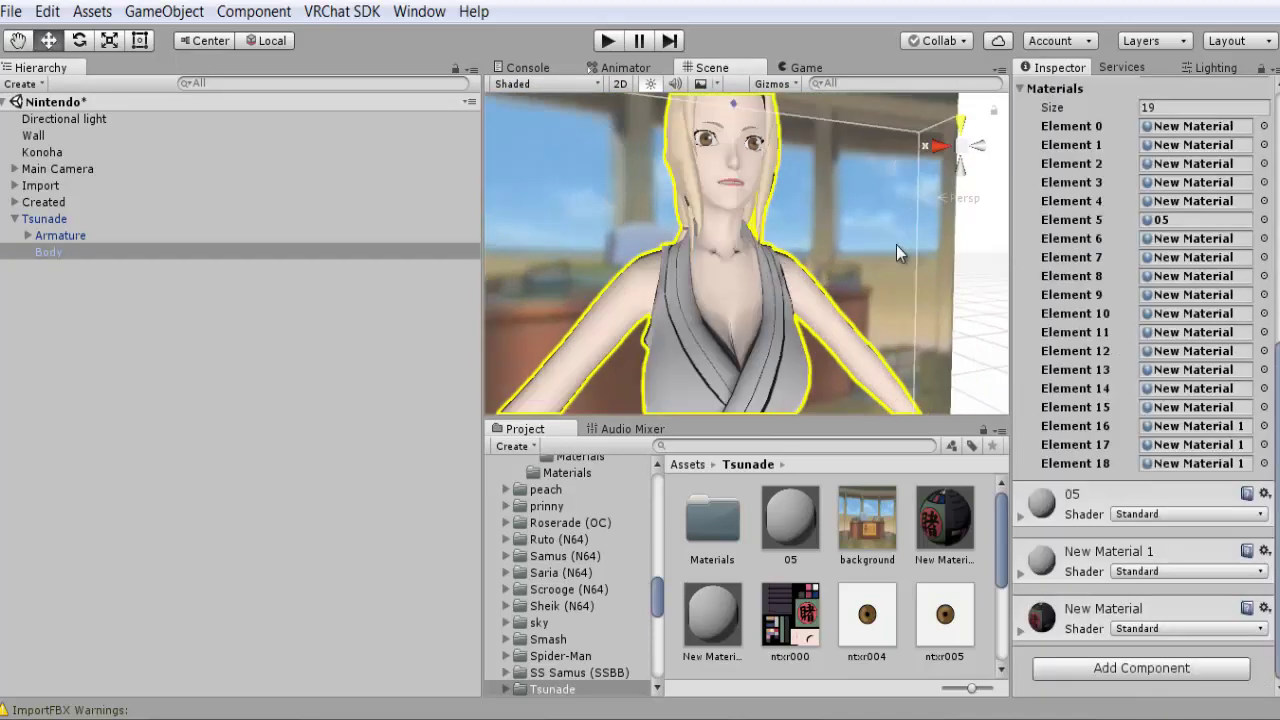
{"action": "left_click", "coordinate": [1021, 90]}
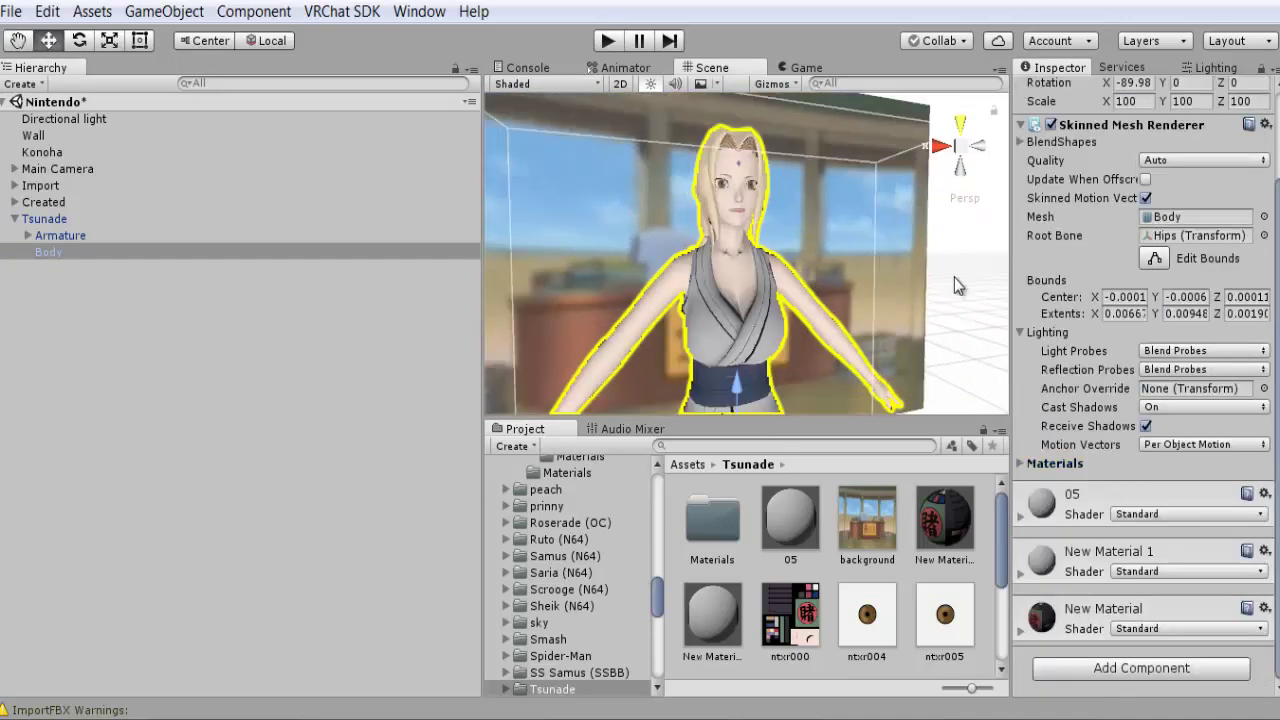
{"action": "left_click", "coordinate": [954, 277]}
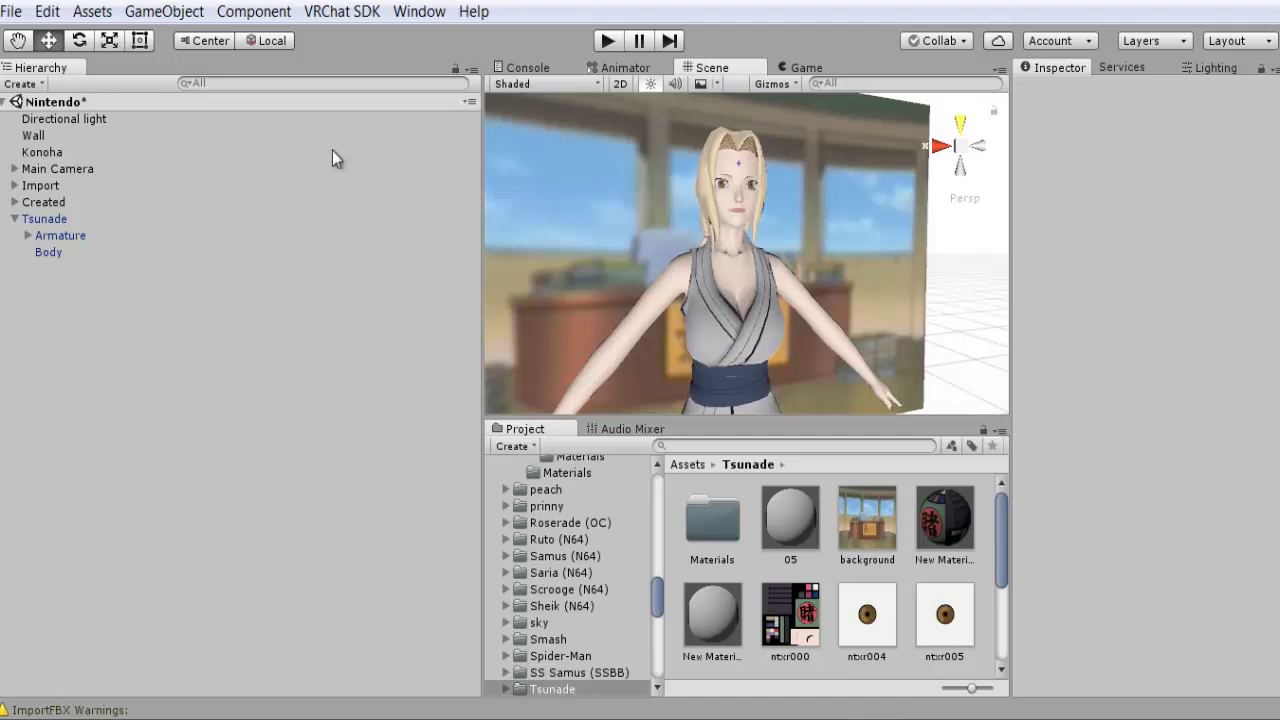
Examine the leg, skirt and spine bones under Hips in the Armature and their placement on the model.
{"action": "left_click", "coordinate": [28, 237]}
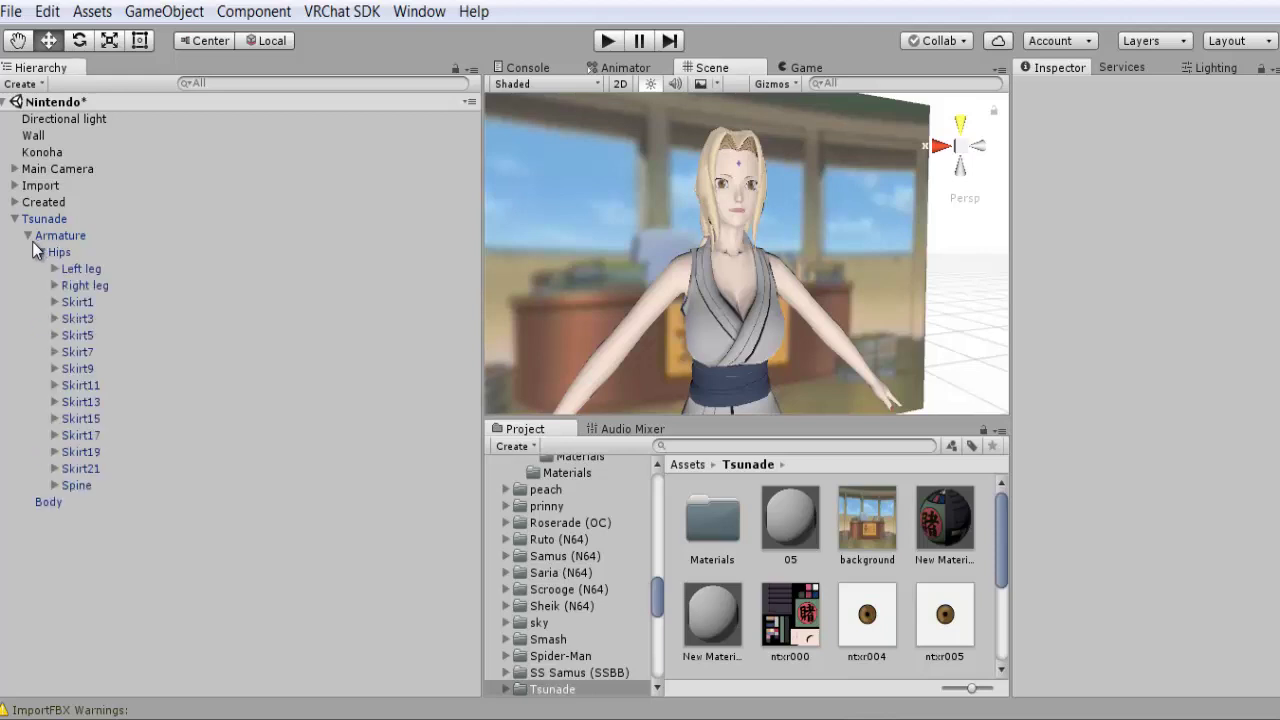
{"action": "left_click", "coordinate": [85, 273]}
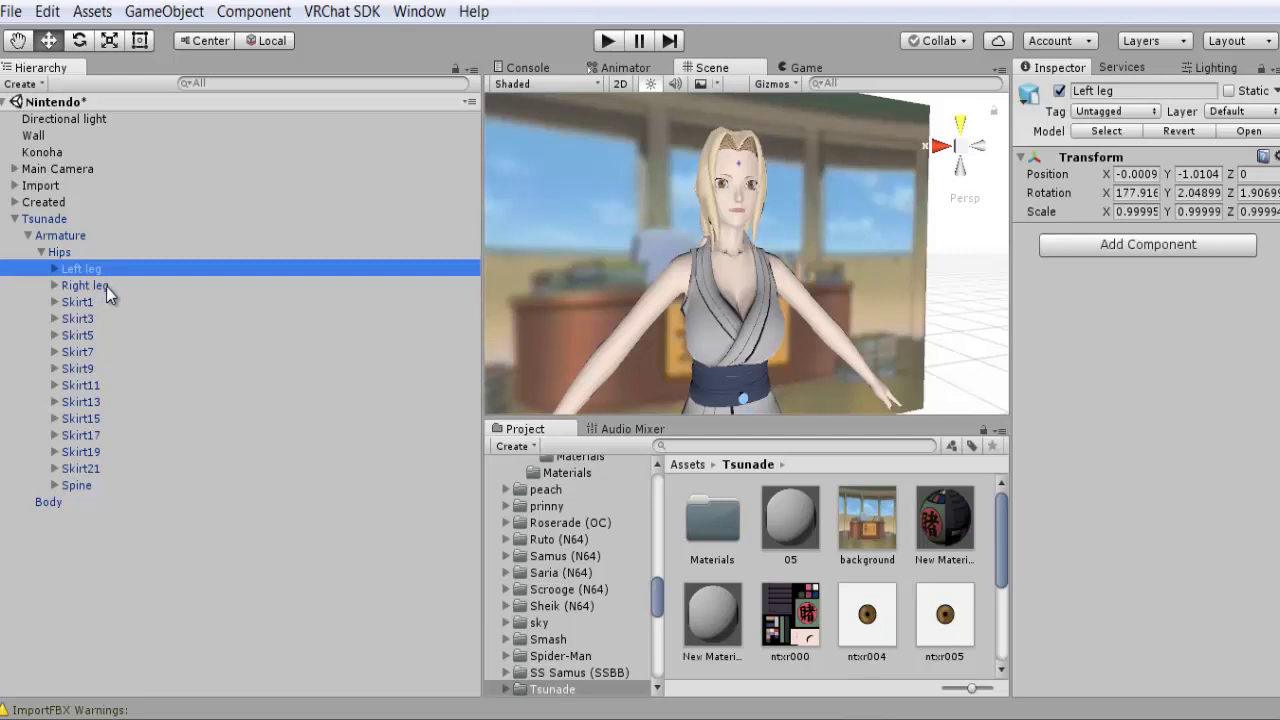
{"action": "left_click", "coordinate": [106, 286]}
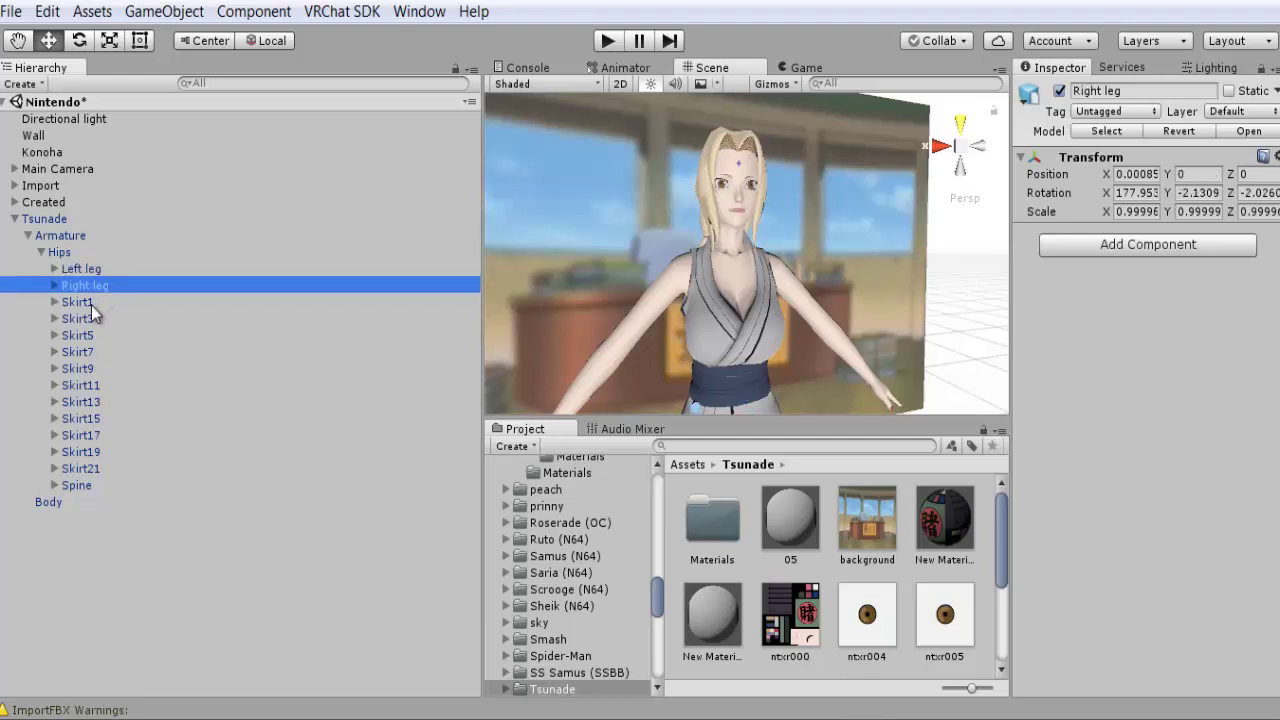
{"action": "left_click", "coordinate": [88, 302]}
{"action": "left_click", "coordinate": [86, 318]}
{"action": "left_click", "coordinate": [85, 335]}
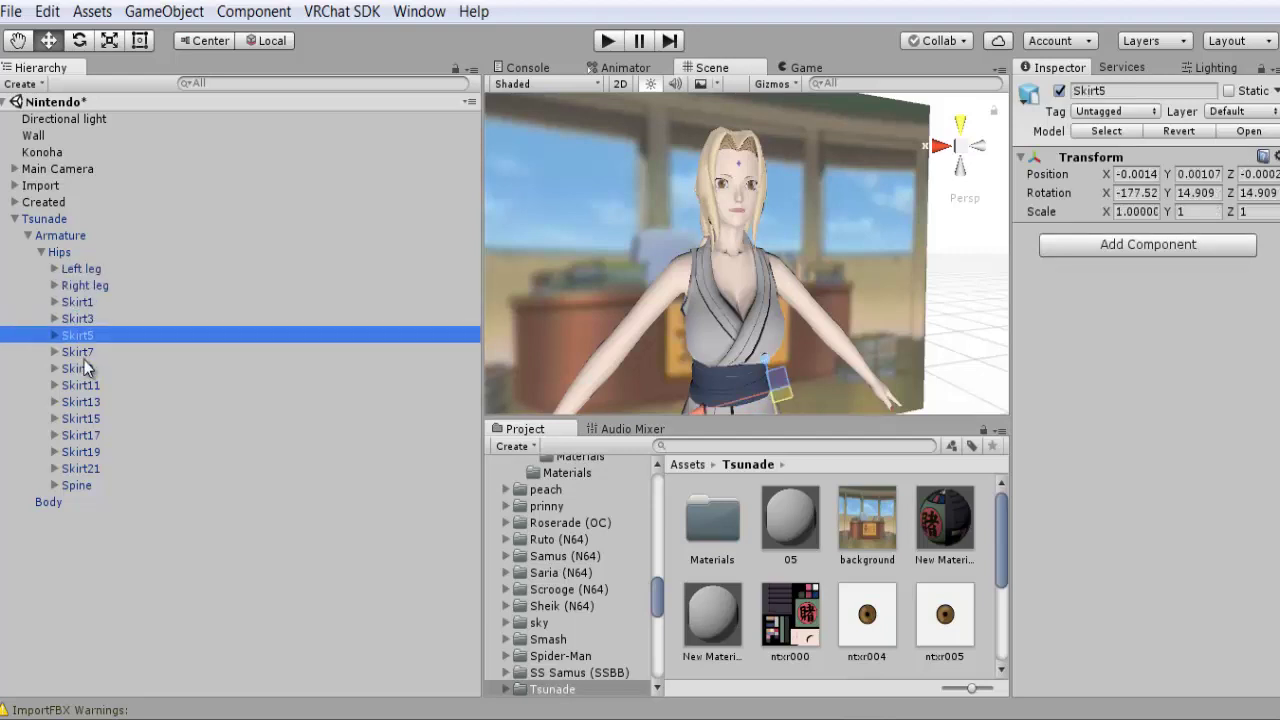
{"action": "left_click", "coordinate": [85, 352]}
{"action": "left_click", "coordinate": [86, 368]}
{"action": "left_click", "coordinate": [86, 401]}
{"action": "left_click", "coordinate": [86, 385]}
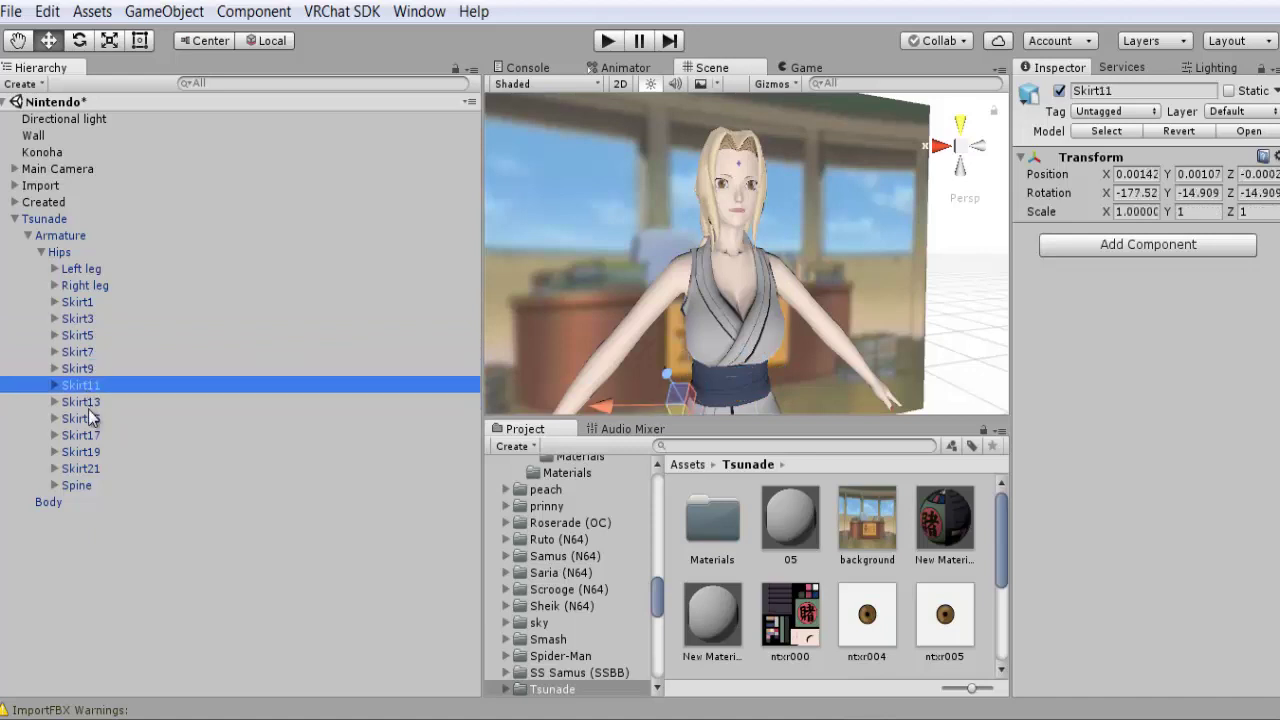
{"action": "left_click", "coordinate": [88, 419]}
{"action": "left_click", "coordinate": [88, 435]}
{"action": "left_click", "coordinate": [89, 452]}
{"action": "left_click", "coordinate": [90, 468]}
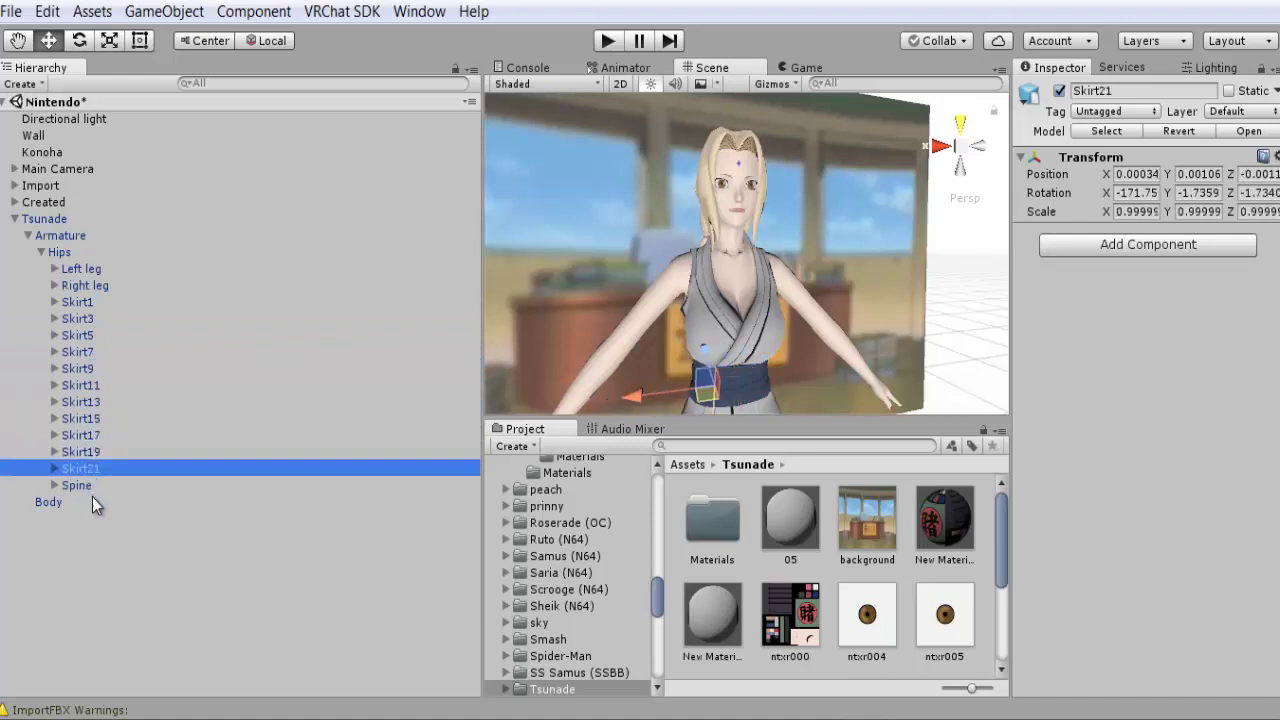
{"action": "left_click", "coordinate": [79, 487]}
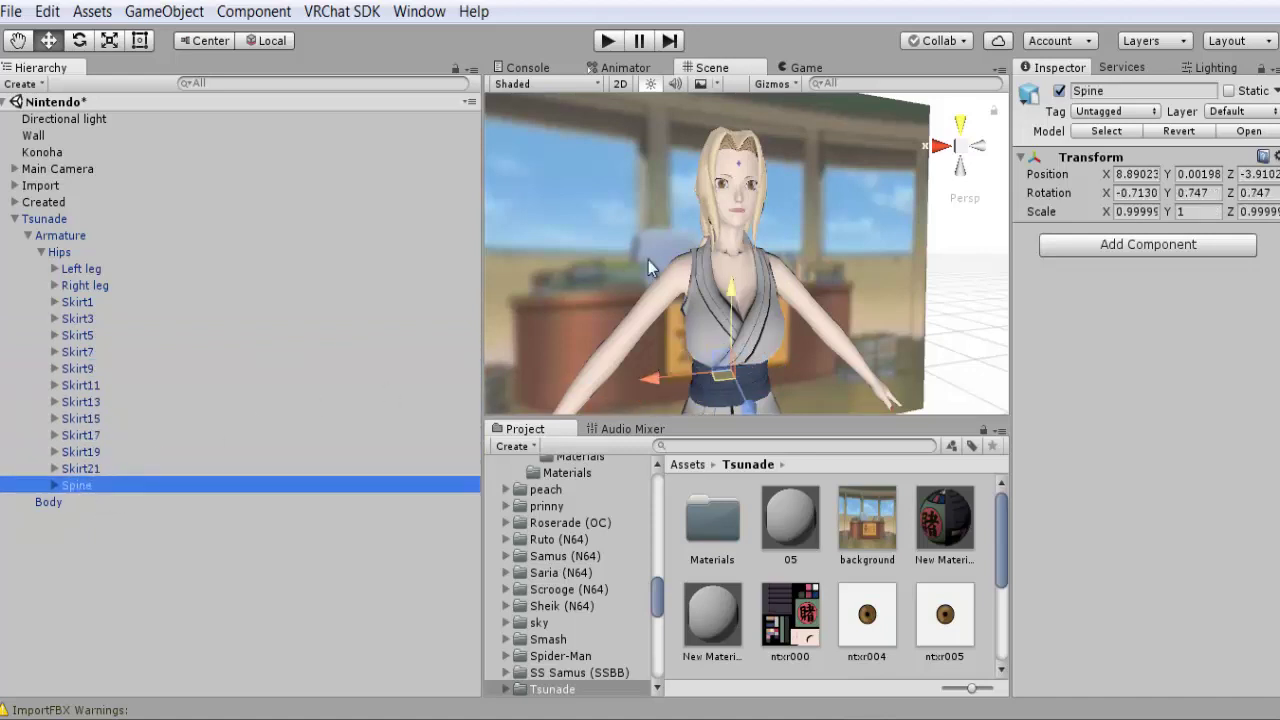
{"action": "scroll", "coordinate": [680, 309], "scroll_direction": "up", "scroll_amount": 3}
{"action": "mouse_move", "coordinate": [680, 309]}
{"action": "middle_mouse_down"}
{"action": "mouse_move", "coordinate": [686, 294]}
{"action": "mouse_move", "coordinate": [687, 330]}
{"action": "middle_mouse_up"}
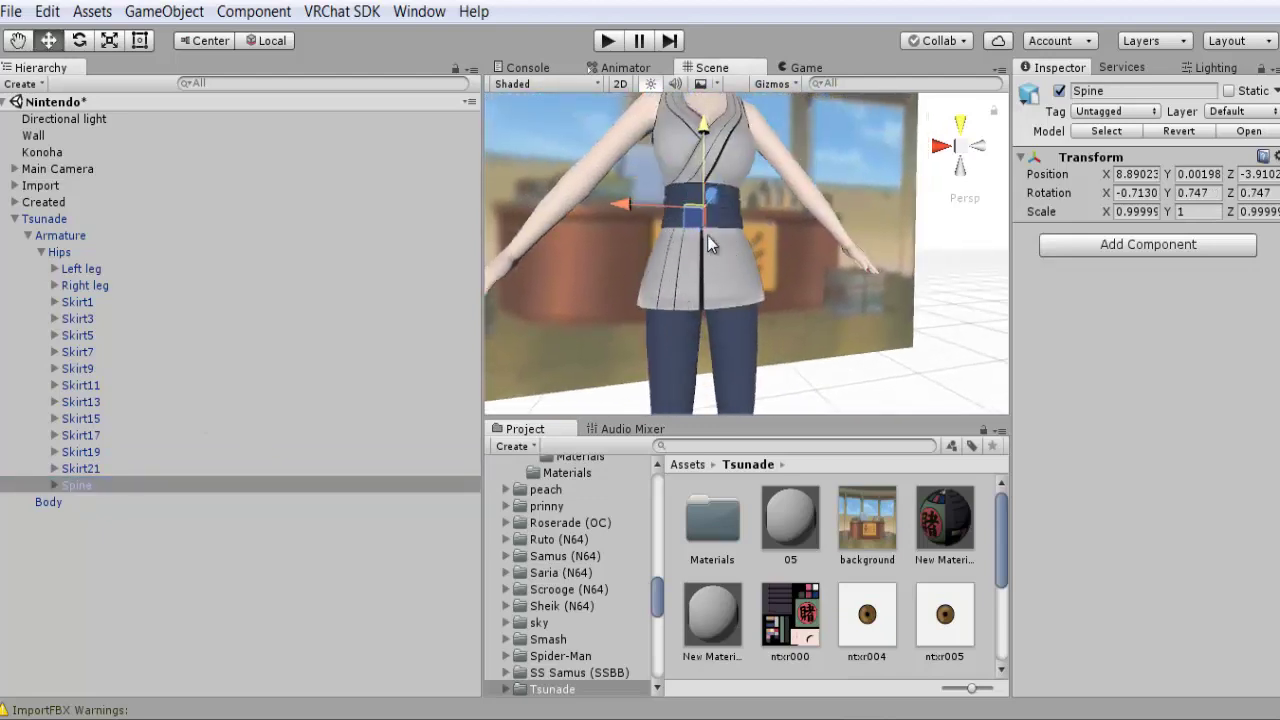
{"action": "left_click", "coordinate": [700, 352]}
{"action": "left_click_drag", "start_coordinate": [700, 352], "coordinate": [750, 392], "text": "alt"}
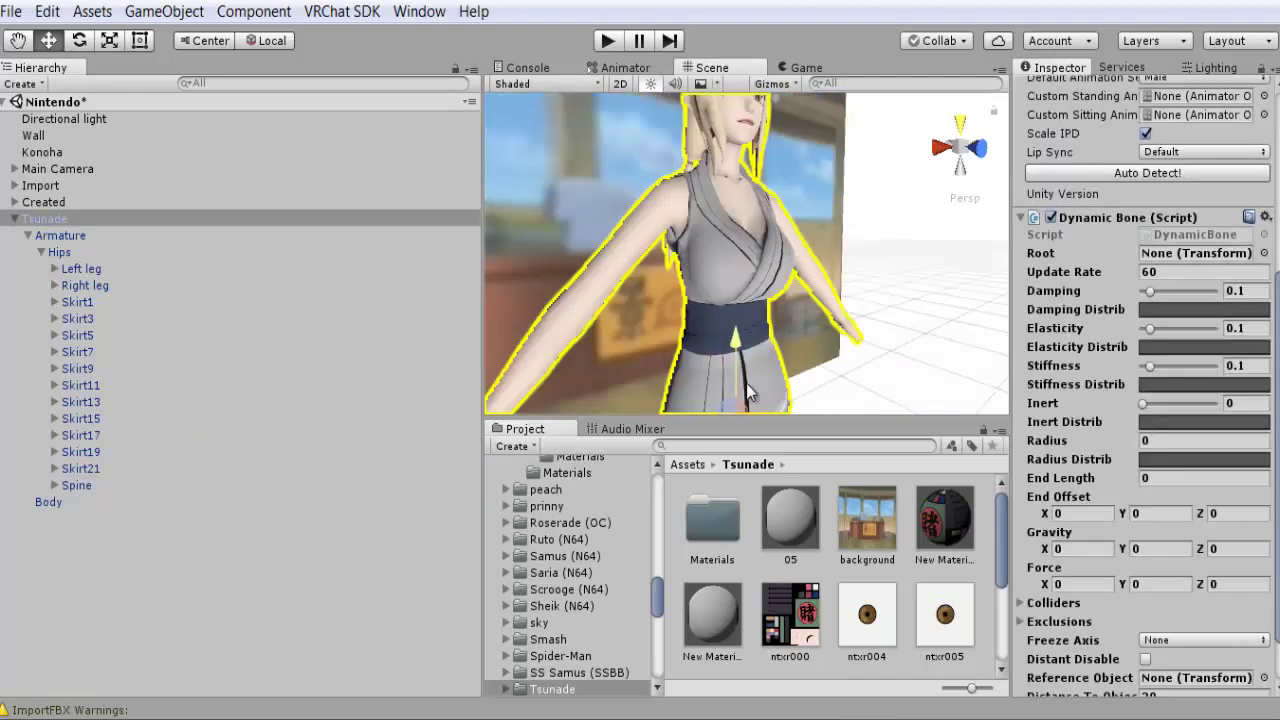
Create an empty child object under Hips and name it Skirt.
{"action": "left_click", "coordinate": [92, 256]}
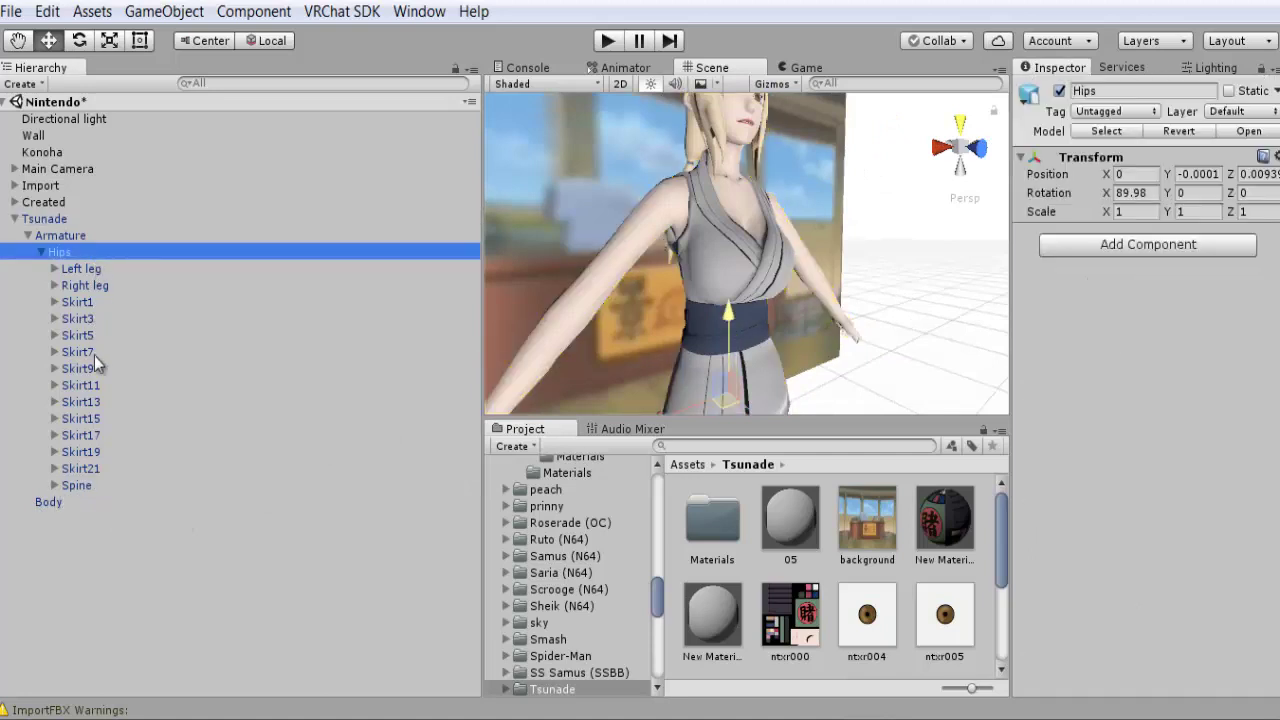
{"action": "right_click", "coordinate": [63, 252]}
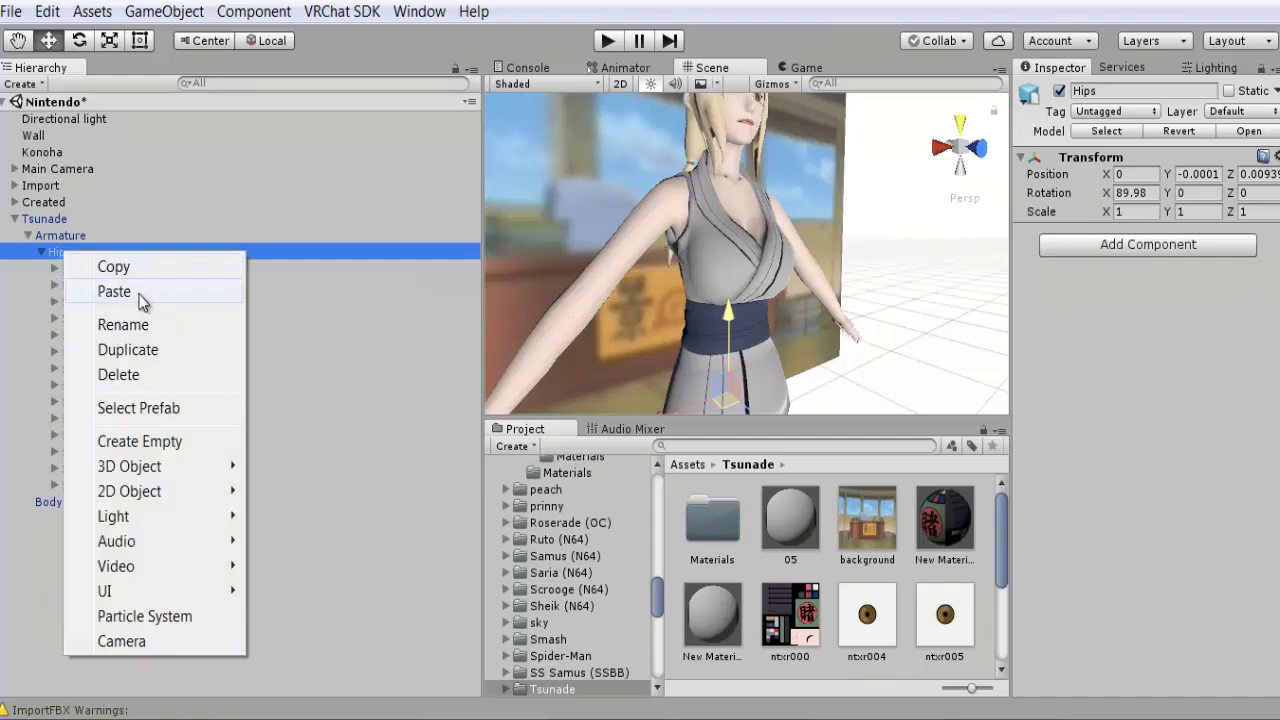
{"action": "left_click", "coordinate": [158, 441]}
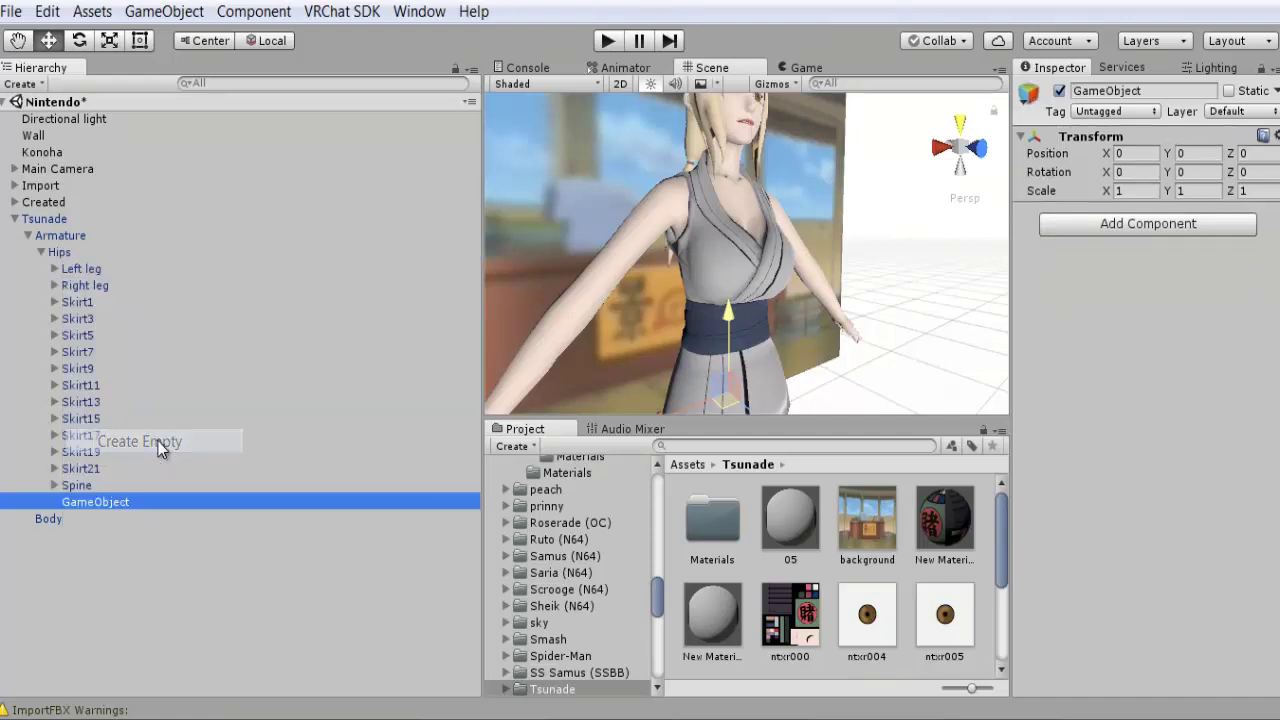
{"action": "right_click", "coordinate": [103, 500]}
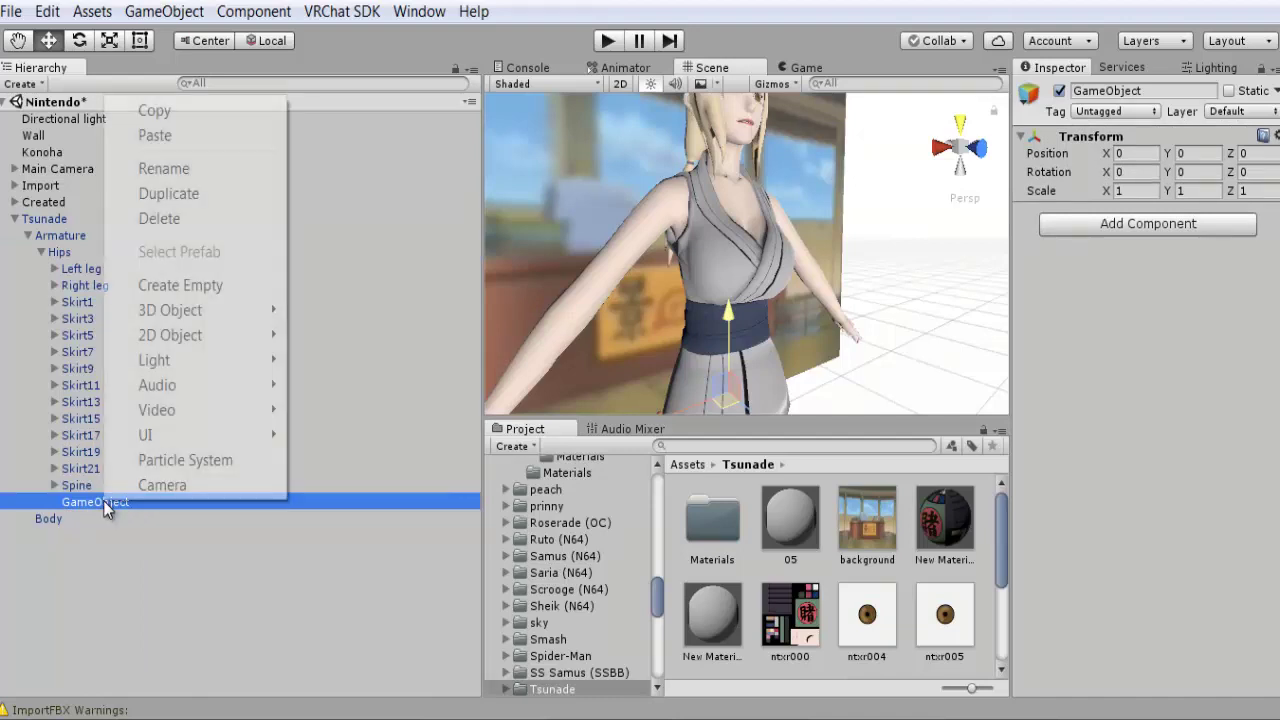
{"action": "left_click", "coordinate": [205, 170]}
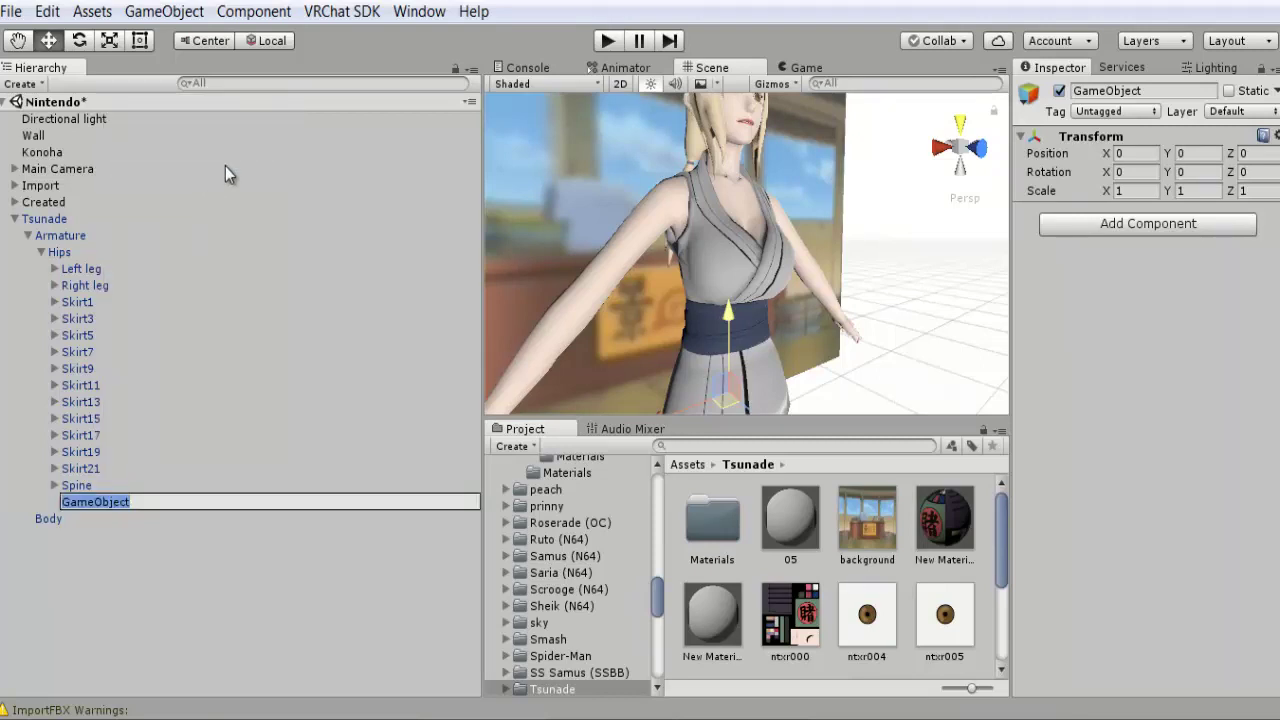
{"action": "type", "text": "R"}
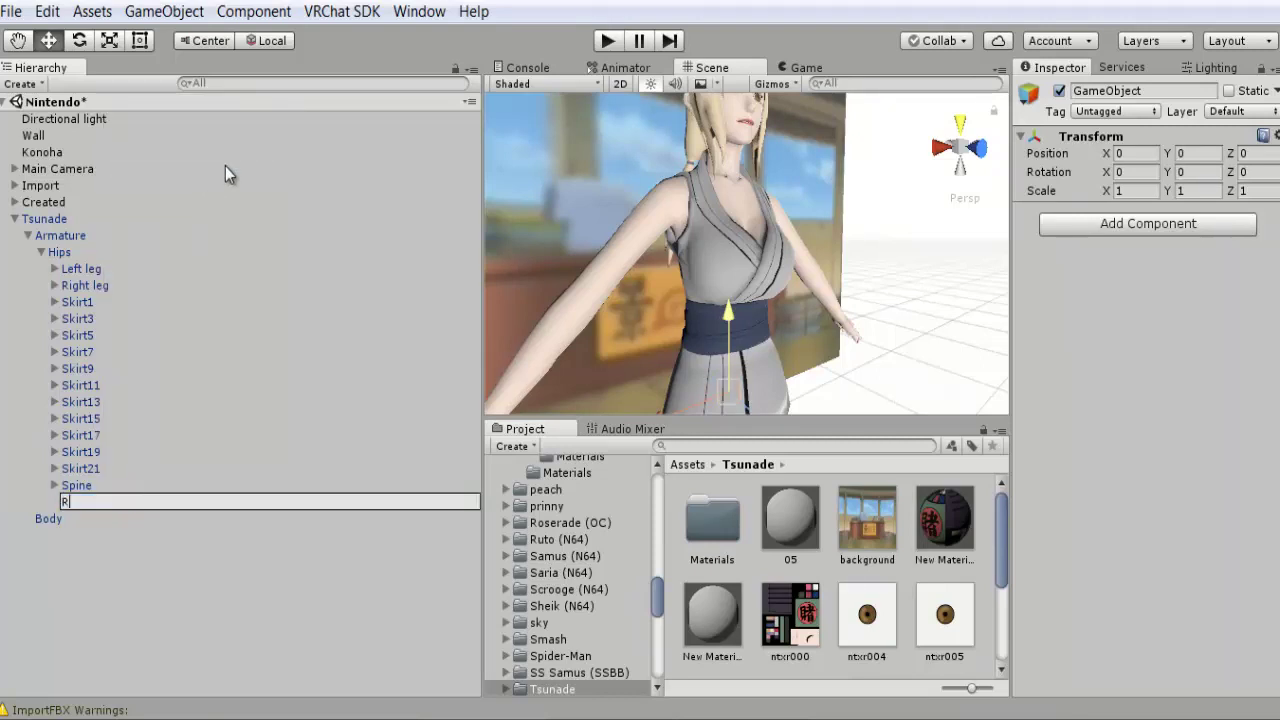
{"action": "key", "text": "BackSpace"}
{"action": "type", "text": "Skirt"}
{"action": "key", "text": "Return"}
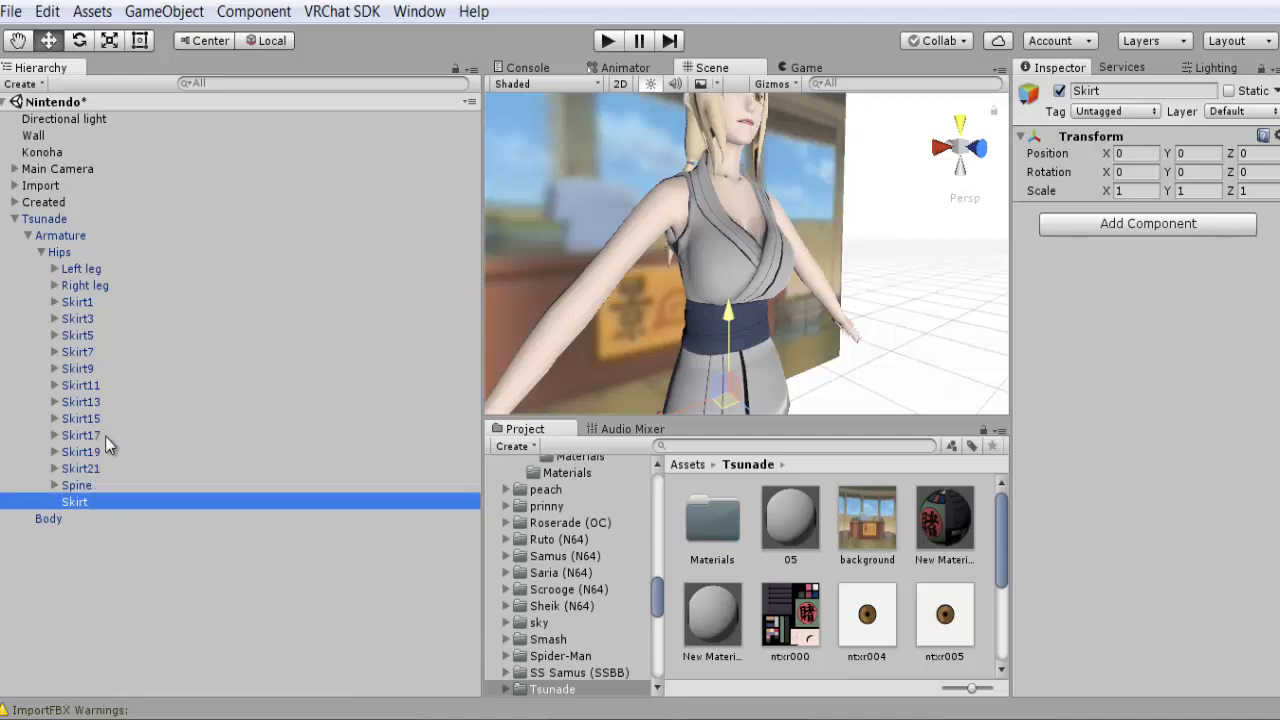
Move all numbered skirt bones, Skirt1 to Skirt21, into the Skirt object, accepting the prefab break, and collapse it.
{"action": "left_click_drag", "start_coordinate": [90, 472], "coordinate": [86, 502]}
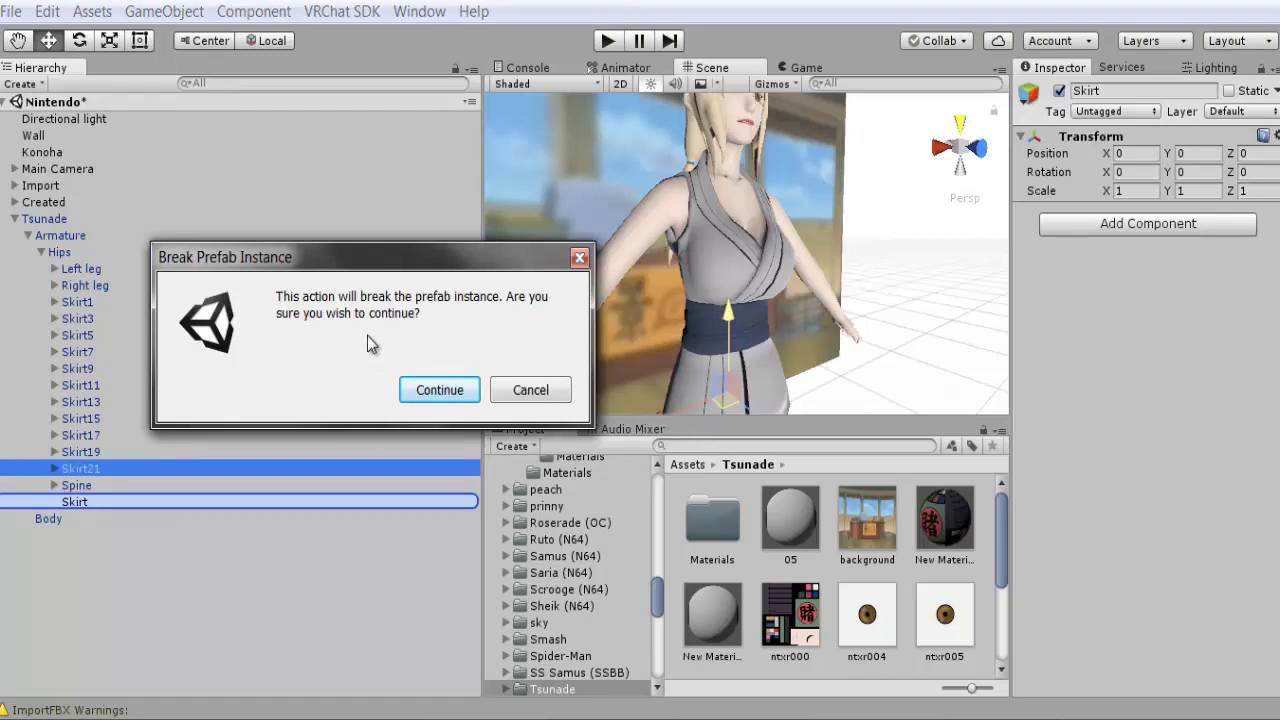
{"action": "left_click", "coordinate": [431, 395]}
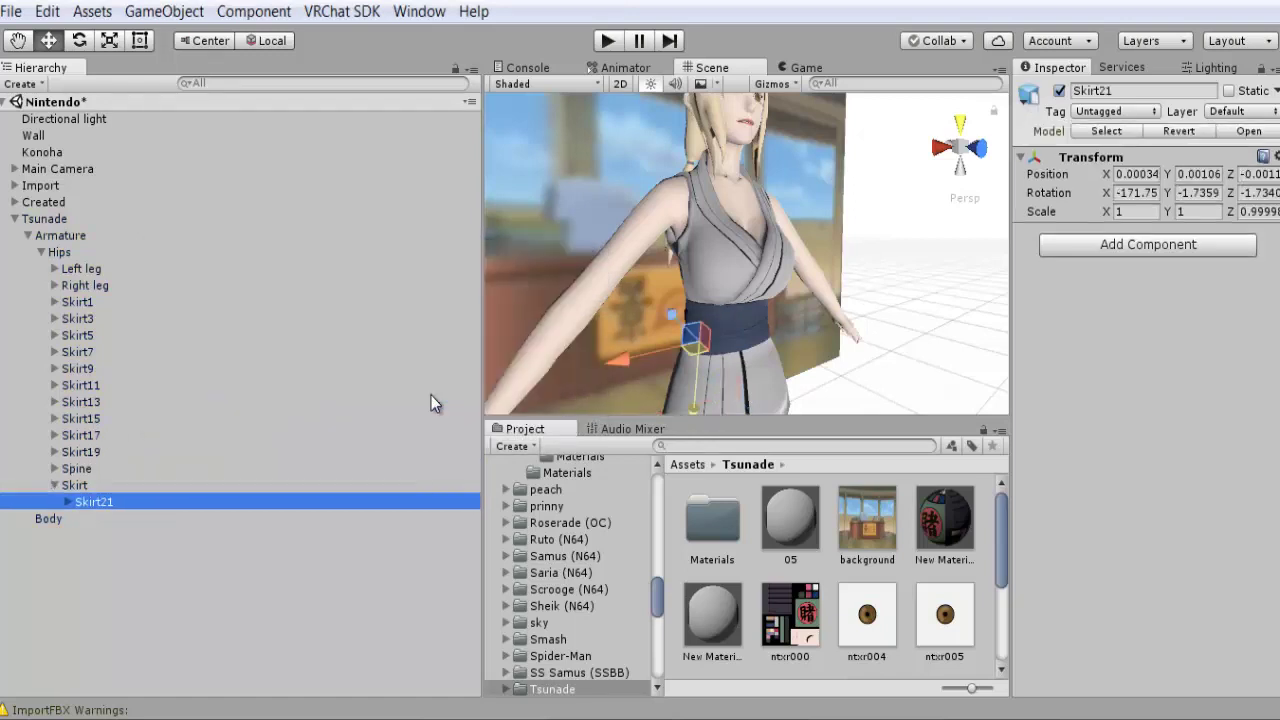
{"action": "left_click_drag", "start_coordinate": [101, 449], "coordinate": [106, 477]}
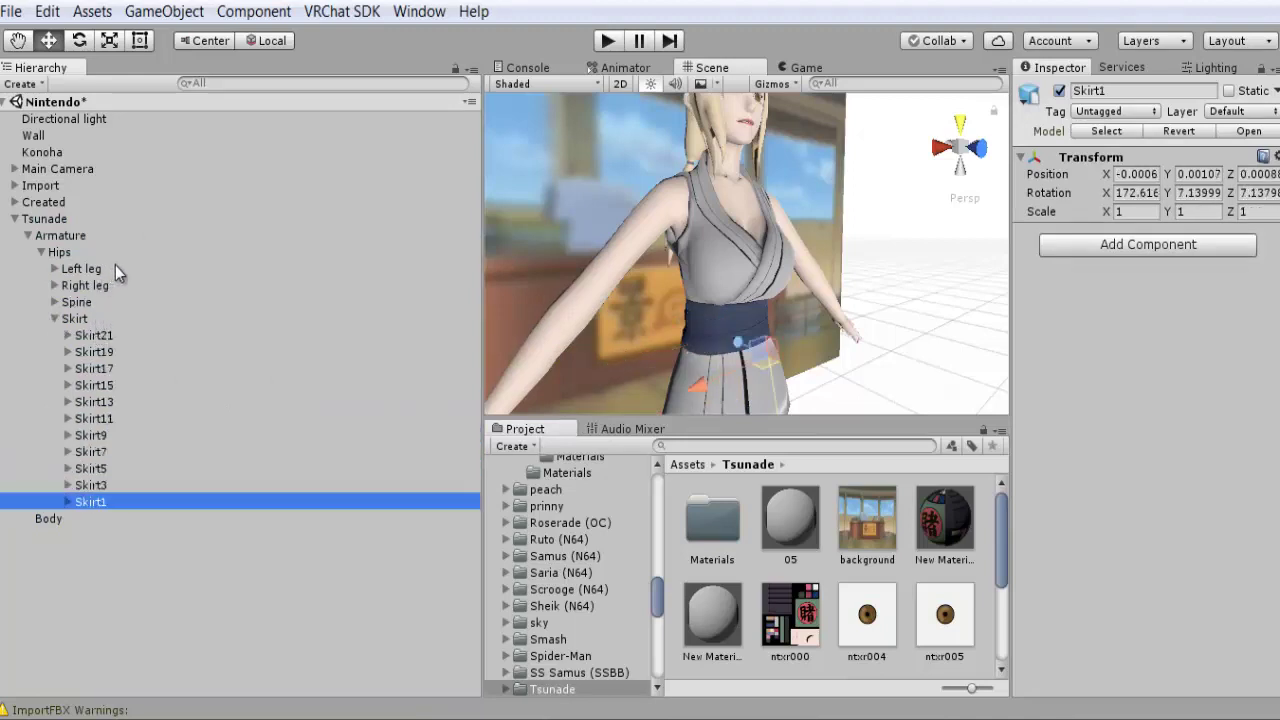
{"action": "left_click", "coordinate": [54, 318]}
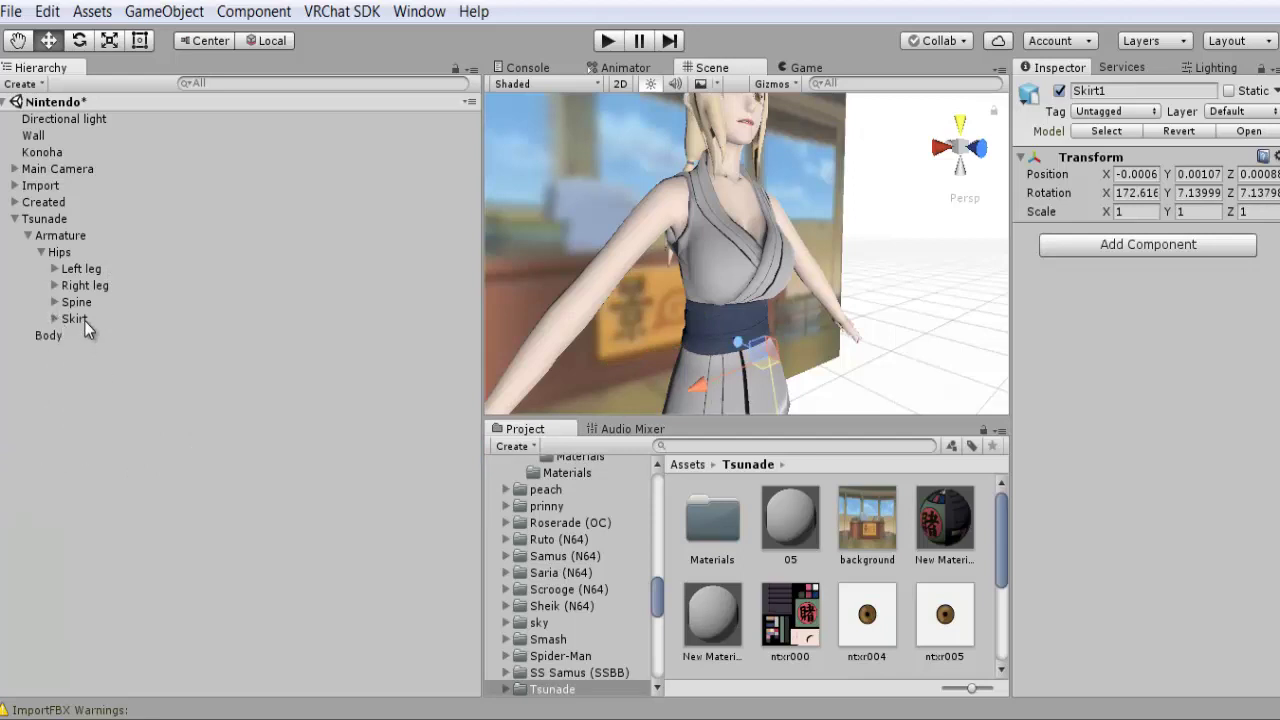
Create an empty child object under the Chest bone and name it Boobs.
{"action": "left_click", "coordinate": [68, 318]}
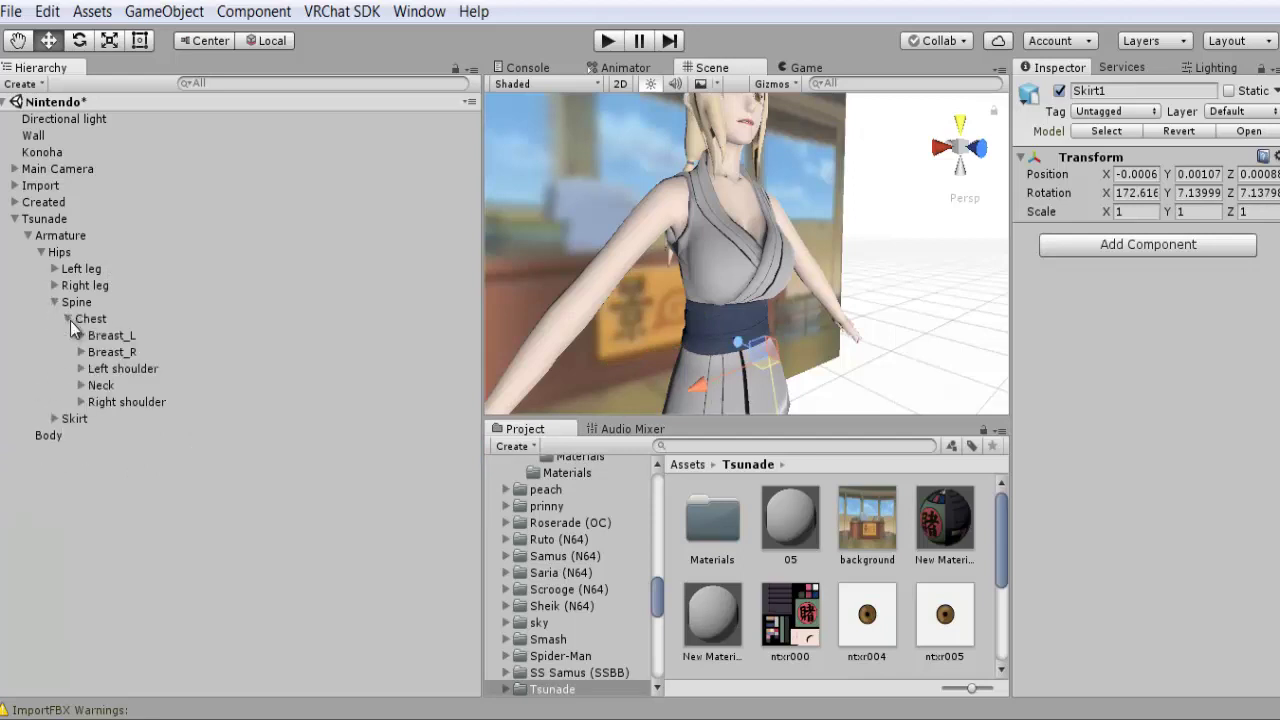
{"action": "left_click", "coordinate": [100, 335]}
{"action": "left_click", "coordinate": [112, 353]}
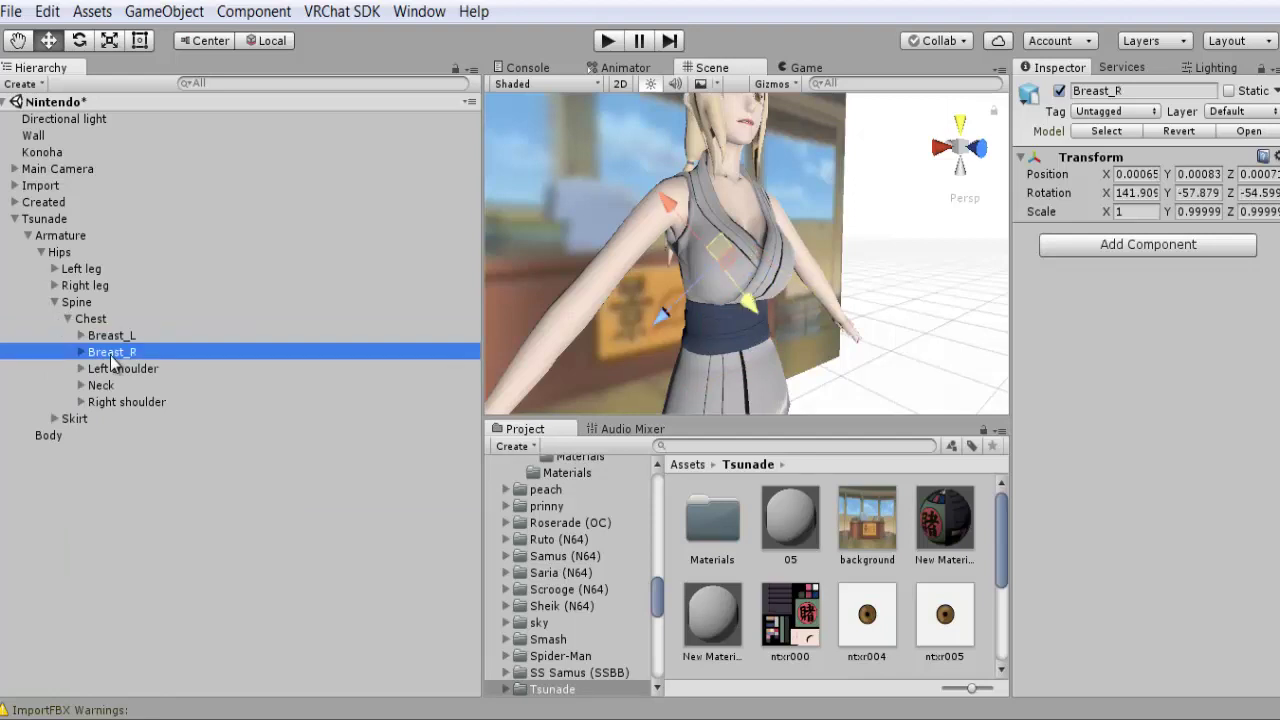
{"action": "left_click", "coordinate": [116, 338]}
{"action": "left_click", "coordinate": [115, 351]}
{"action": "left_click", "coordinate": [96, 320]}
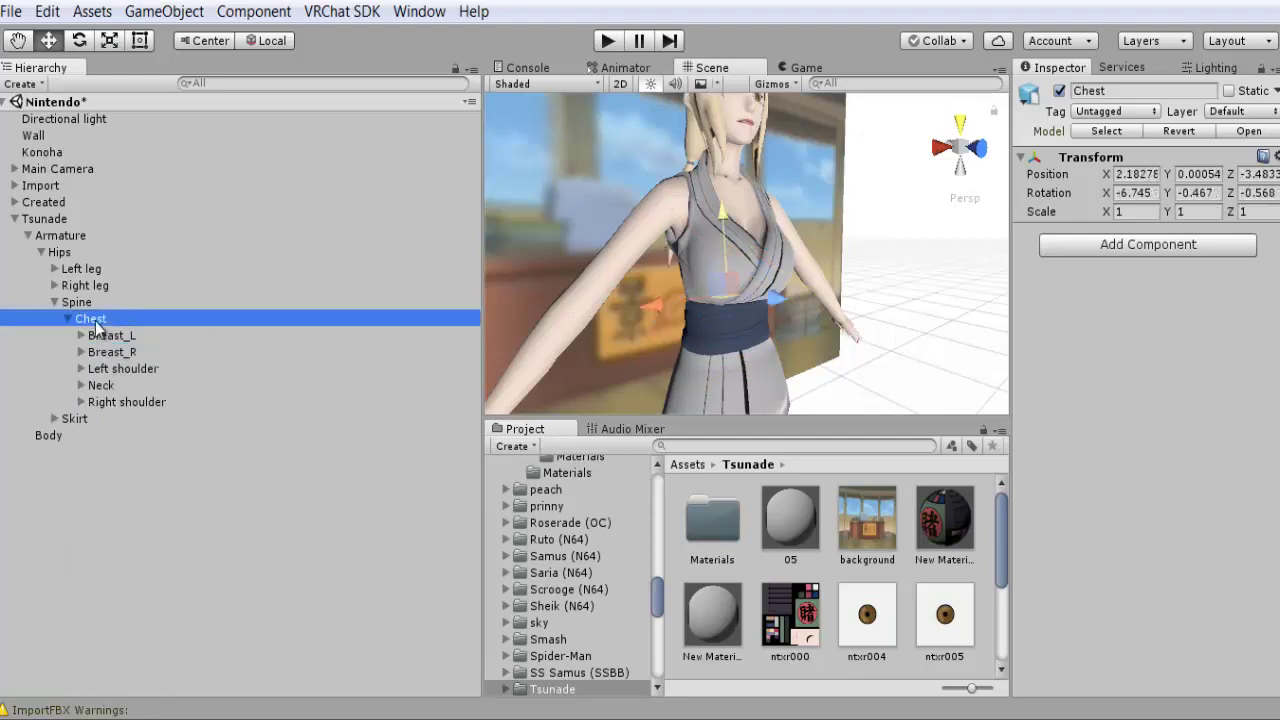
{"action": "right_click", "coordinate": [96, 320]}
{"action": "left_click", "coordinate": [174, 504]}
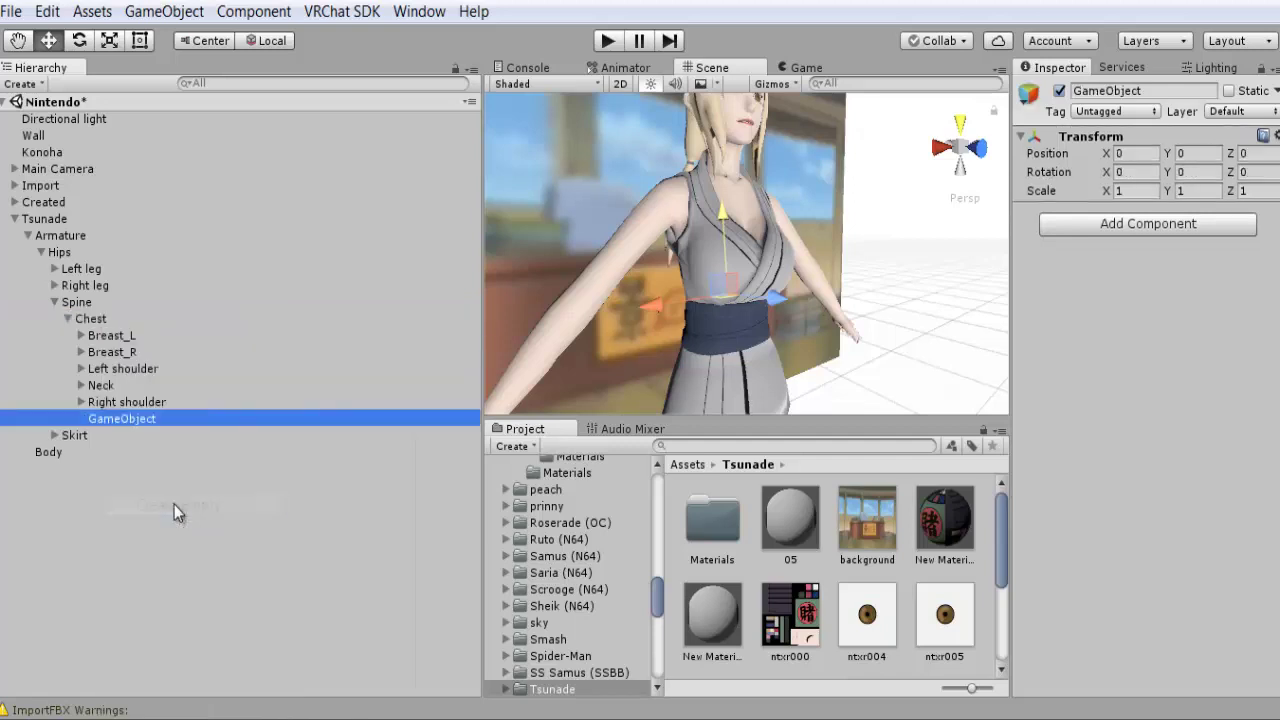
{"action": "key", "text": "F2"}
{"action": "type", "text": "B"}
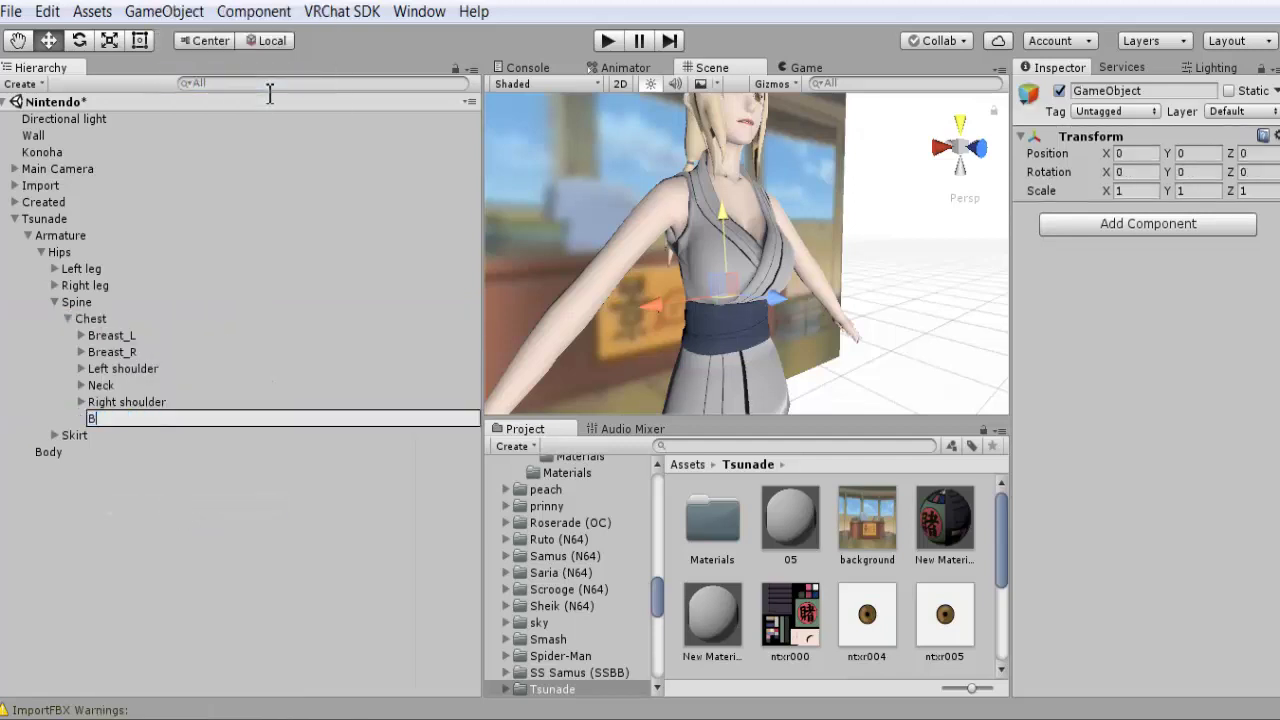
{"action": "type", "text": "oobs"}
{"action": "key", "text": "Return"}
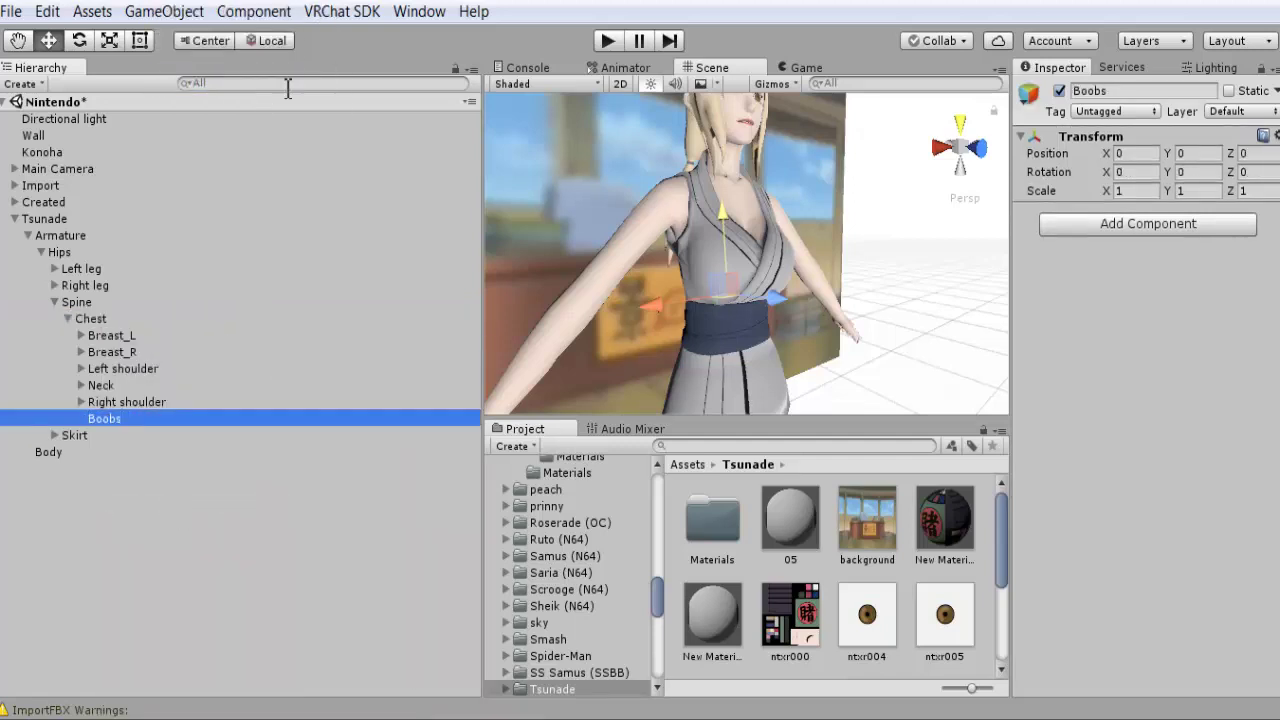
Move the Breast_L and Breast_R bones into the Boobs object and collapse it.
{"action": "left_click_drag", "start_coordinate": [111, 336], "coordinate": [111, 400]}
{"action": "left_click", "coordinate": [82, 386]}
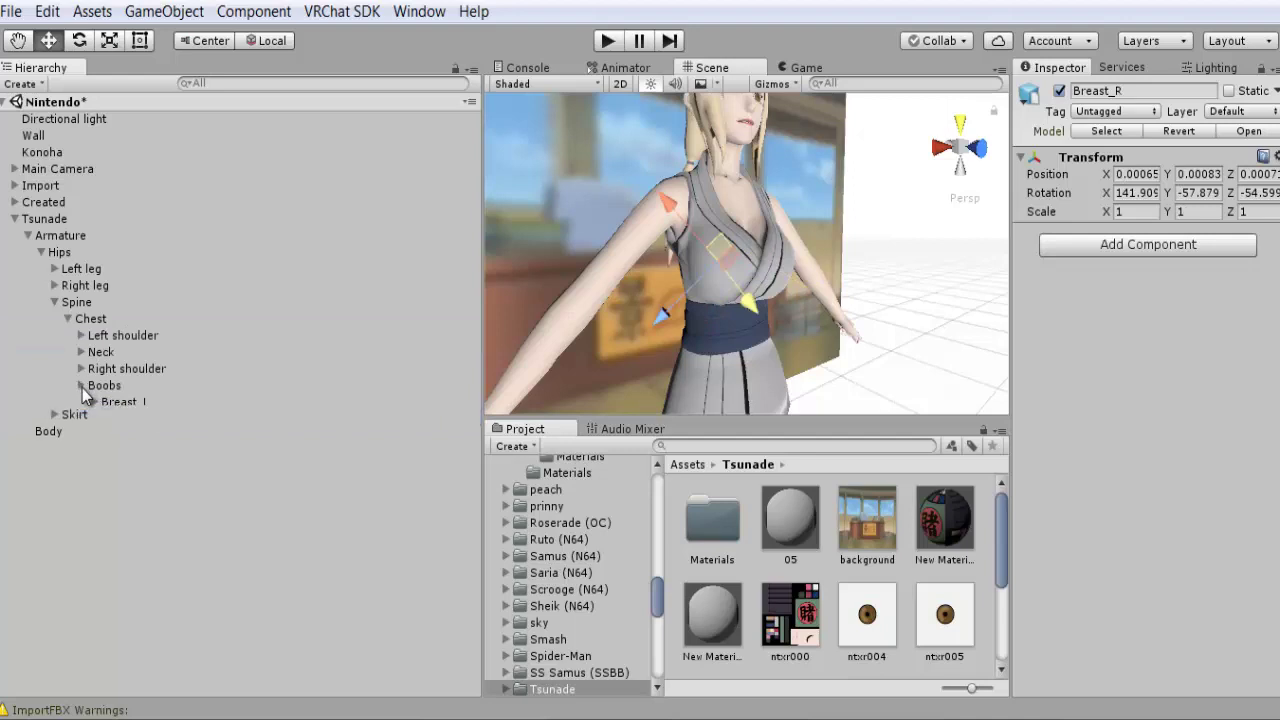
Create an empty child object under the Head bone, alongside the hair bones, and name it Hair.
{"action": "left_click", "coordinate": [82, 352]}
{"action": "left_click", "coordinate": [130, 435]}
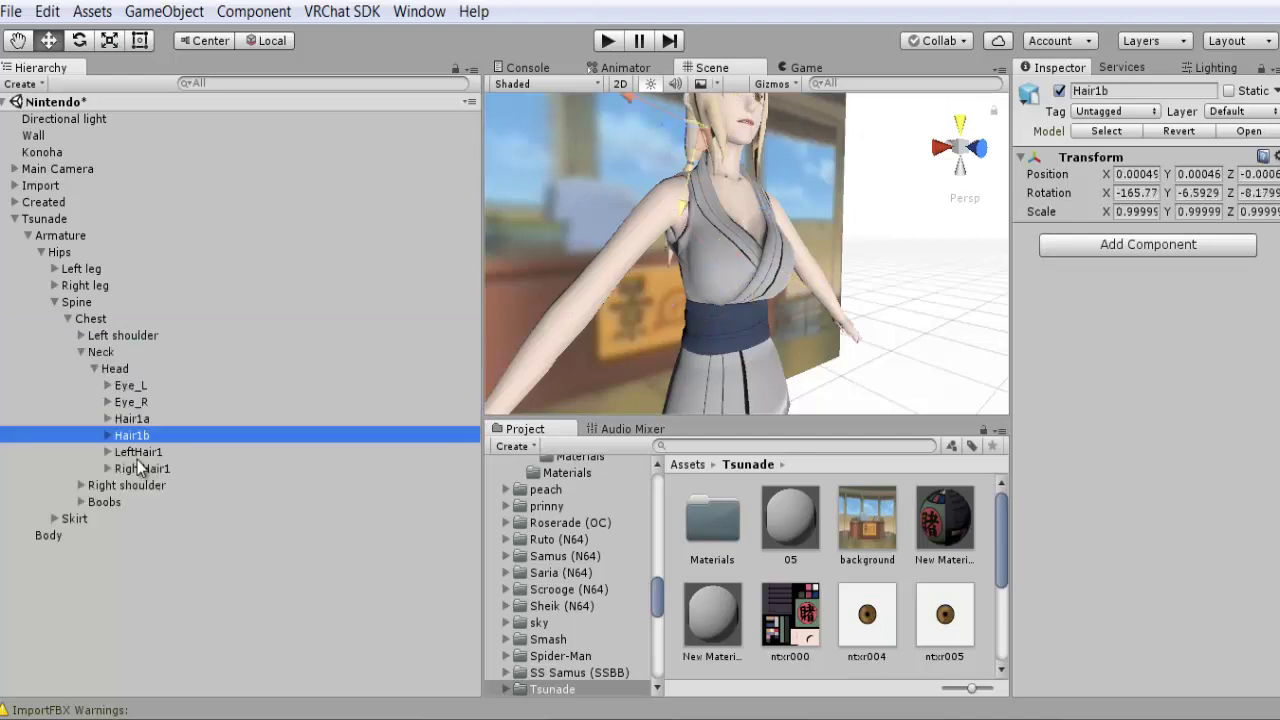
{"action": "left_click", "coordinate": [135, 452]}
{"action": "left_click", "coordinate": [130, 467]}
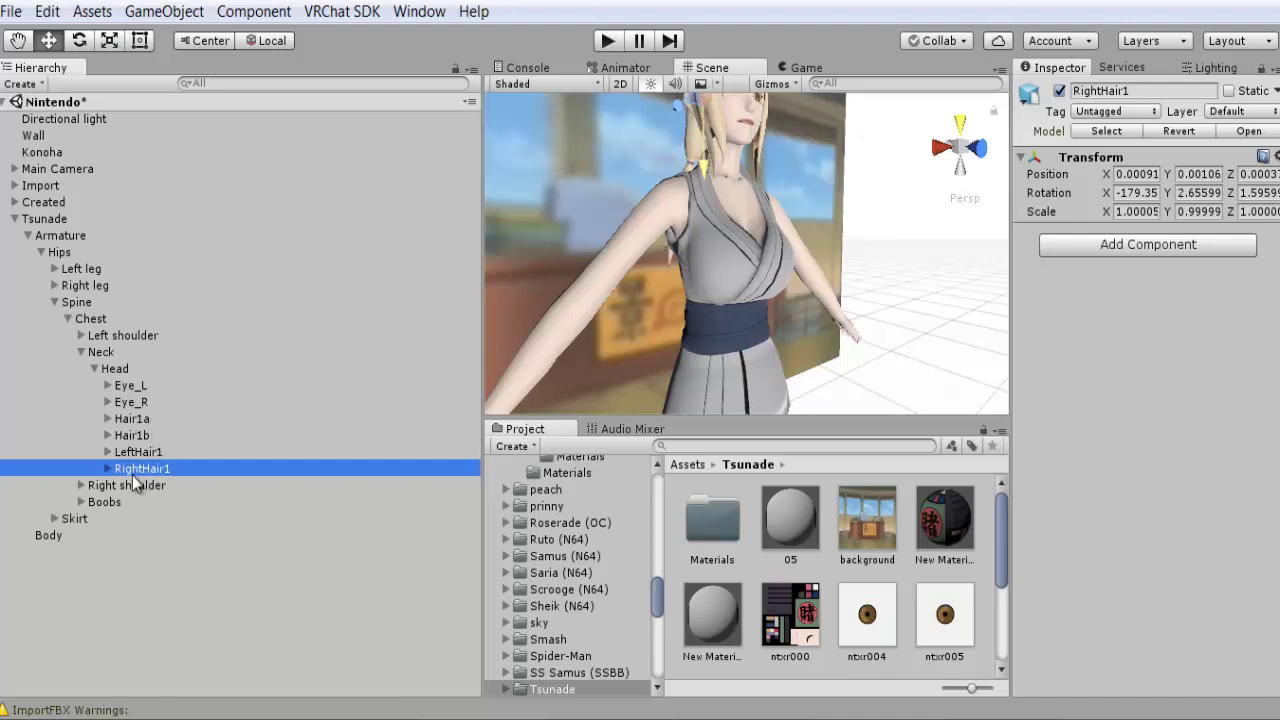
{"action": "left_click", "coordinate": [118, 369]}
{"action": "right_click", "coordinate": [118, 369]}
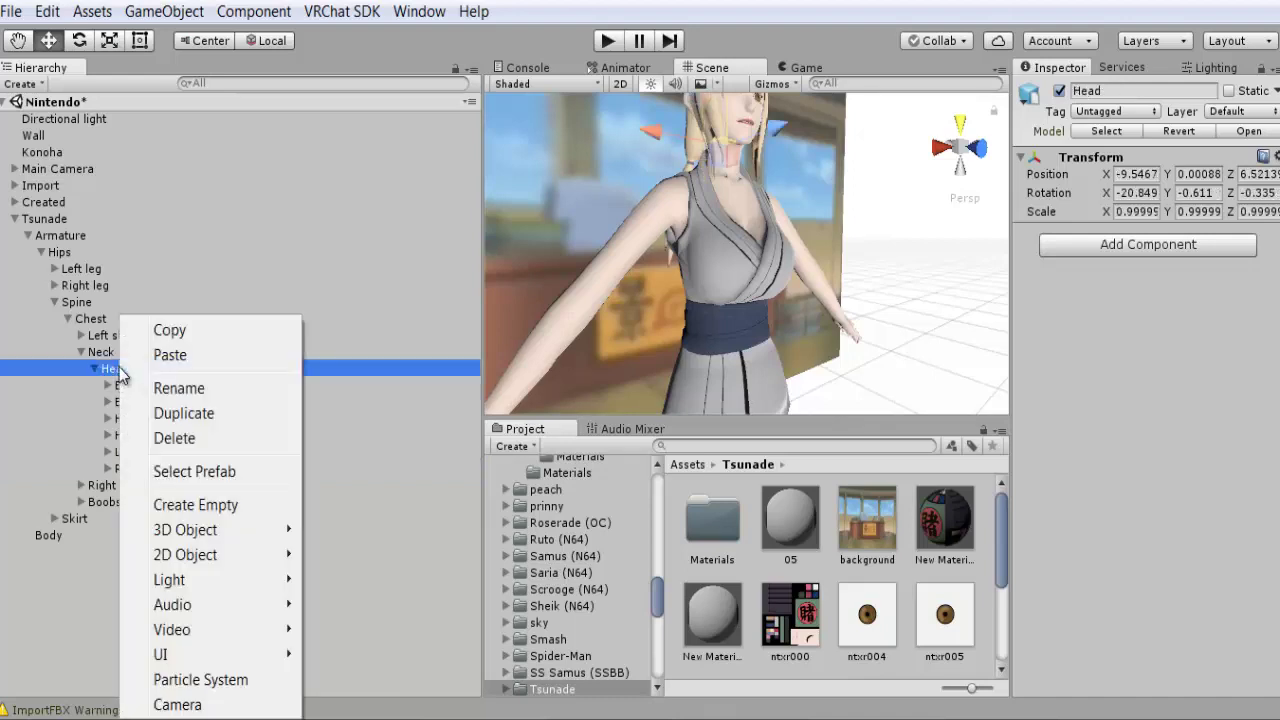
{"action": "left_click", "coordinate": [216, 509]}
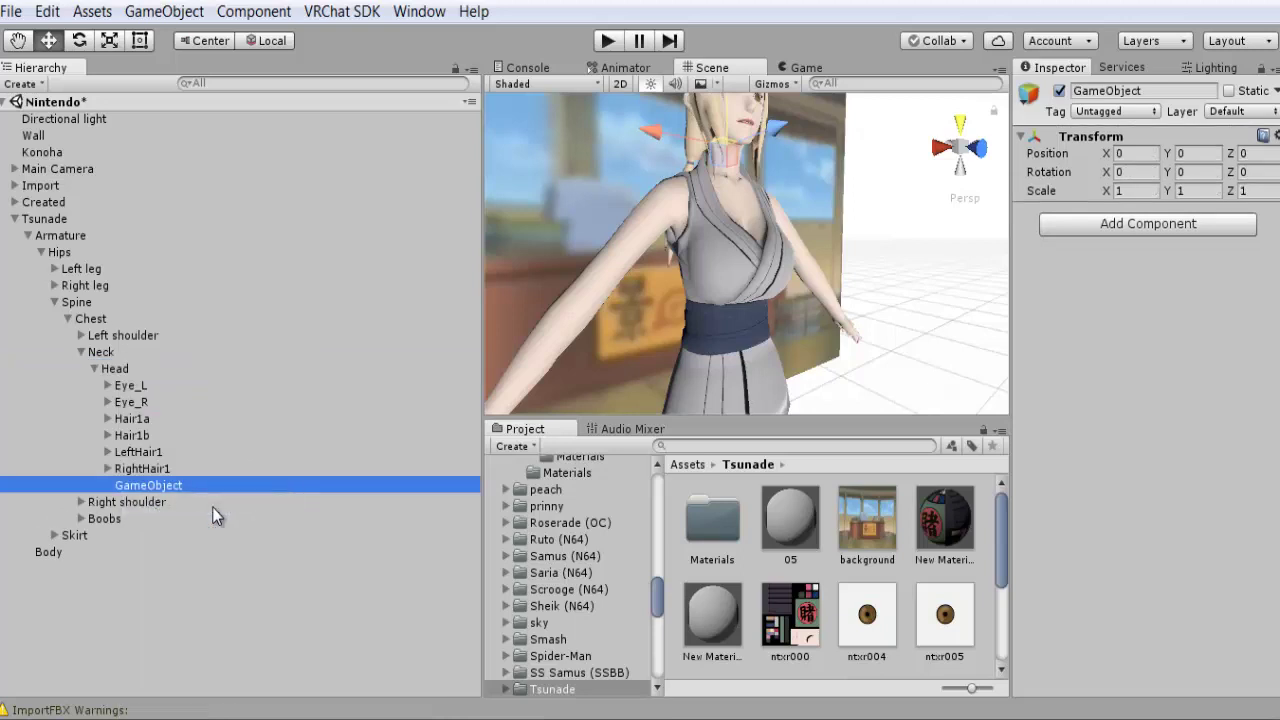
{"action": "right_click", "coordinate": [172, 493]}
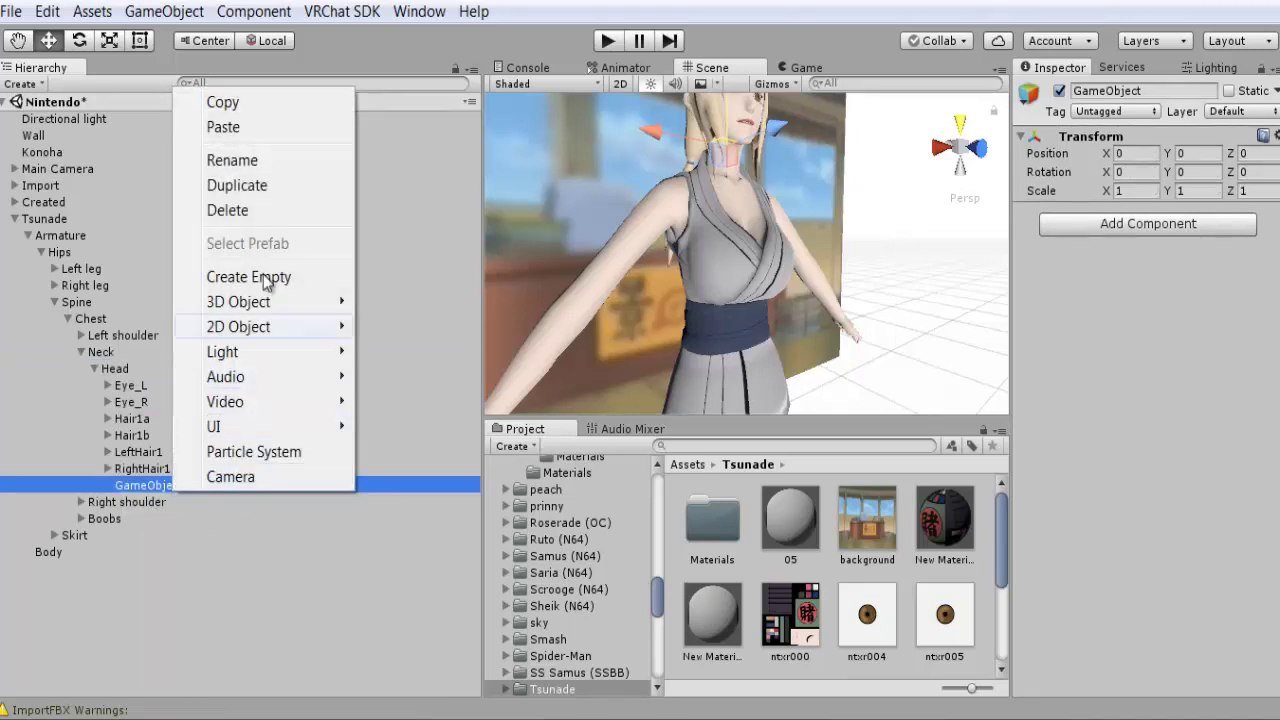
{"action": "left_click", "coordinate": [289, 158]}
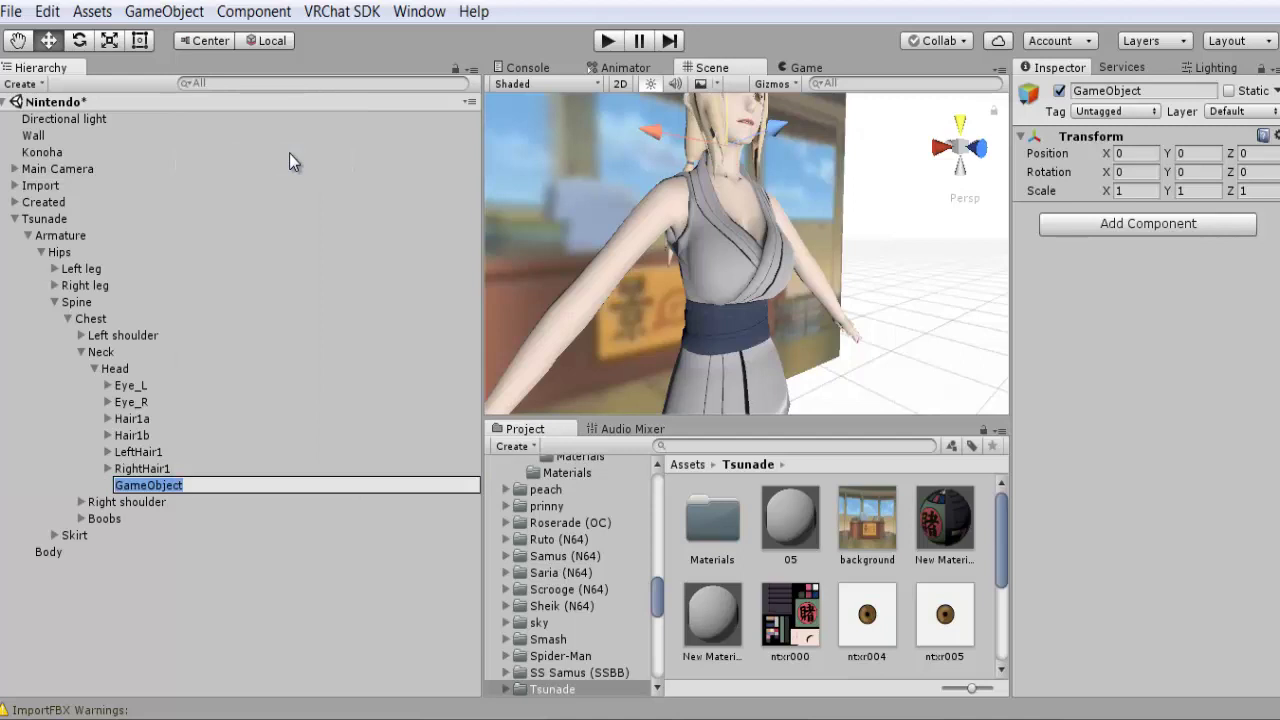
{"action": "type", "text": "Hair"}
{"action": "key", "text": "Return"}
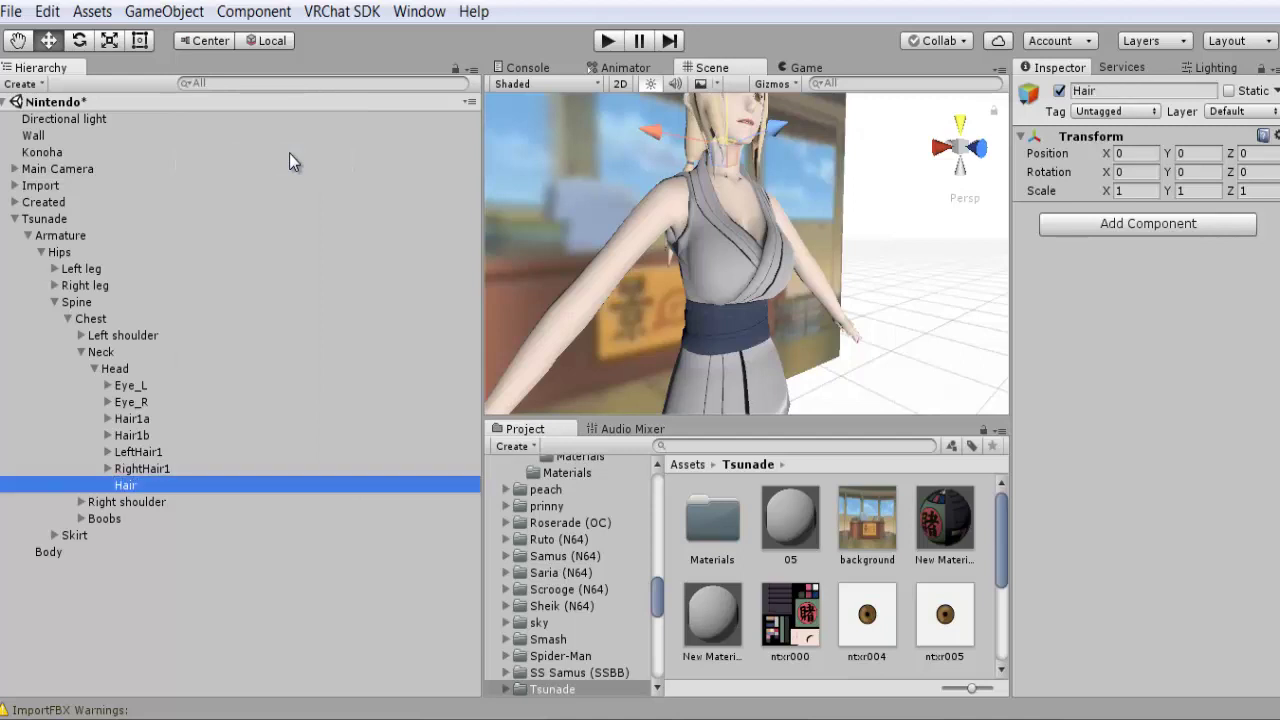
Move the Hair1a, Hair1b, LeftHair1 and RightHair1 bones into the Hair object and collapse it.
{"action": "mouse_move", "coordinate": [140, 455]}
{"action": "left_mouse_down"}
{"action": "mouse_move", "coordinate": [145, 488]}
{"action": "mouse_move", "coordinate": [128, 485]}
{"action": "mouse_move", "coordinate": [148, 463]}
{"action": "mouse_move", "coordinate": [145, 438]}
{"action": "left_mouse_up"}
{"action": "left_click", "coordinate": [143, 442]}
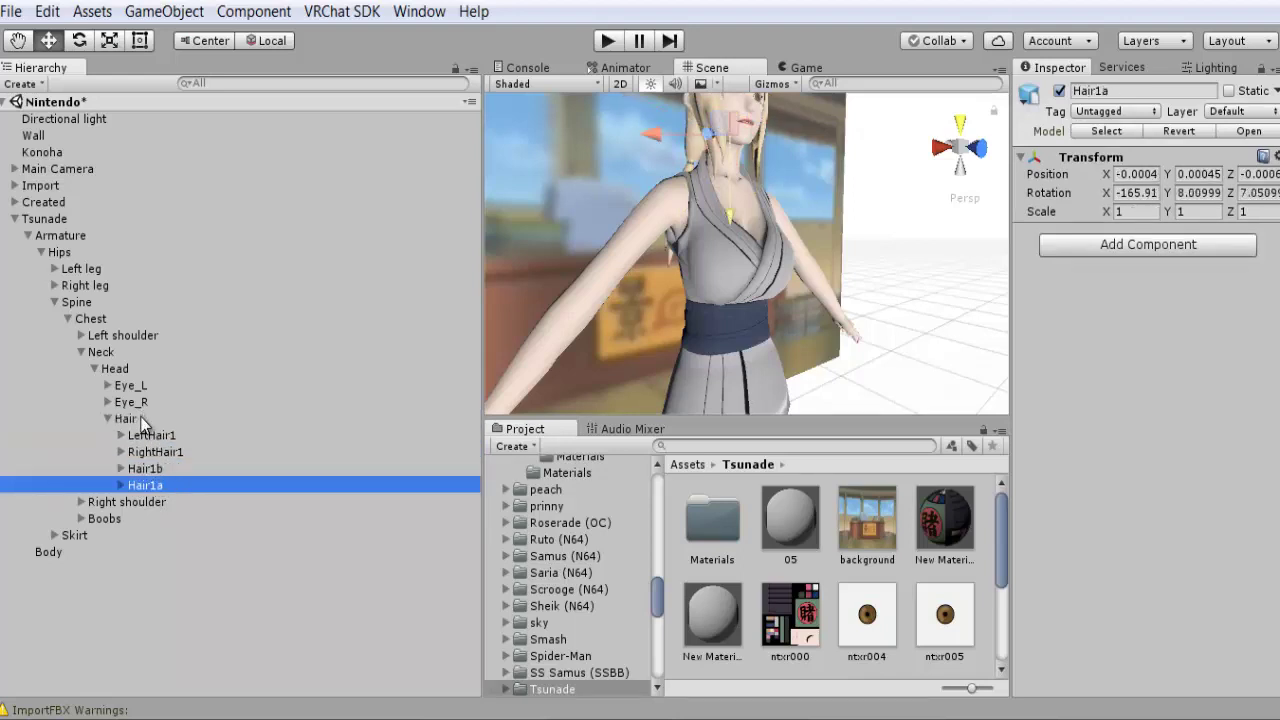
{"action": "left_click", "coordinate": [143, 420]}
{"action": "key", "text": "Left"}
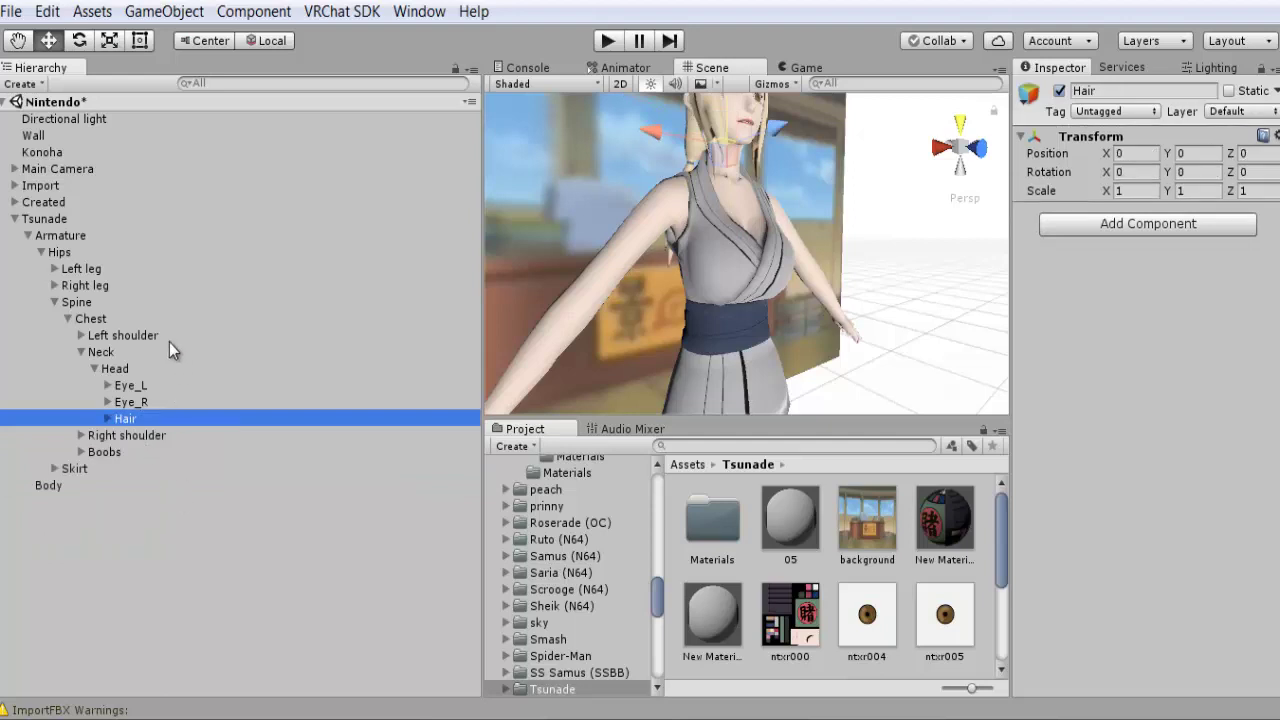
Assign the Boobs object as the root of the Tsunade avatar's Dynamic Bone component.
{"action": "left_click", "coordinate": [62, 219]}
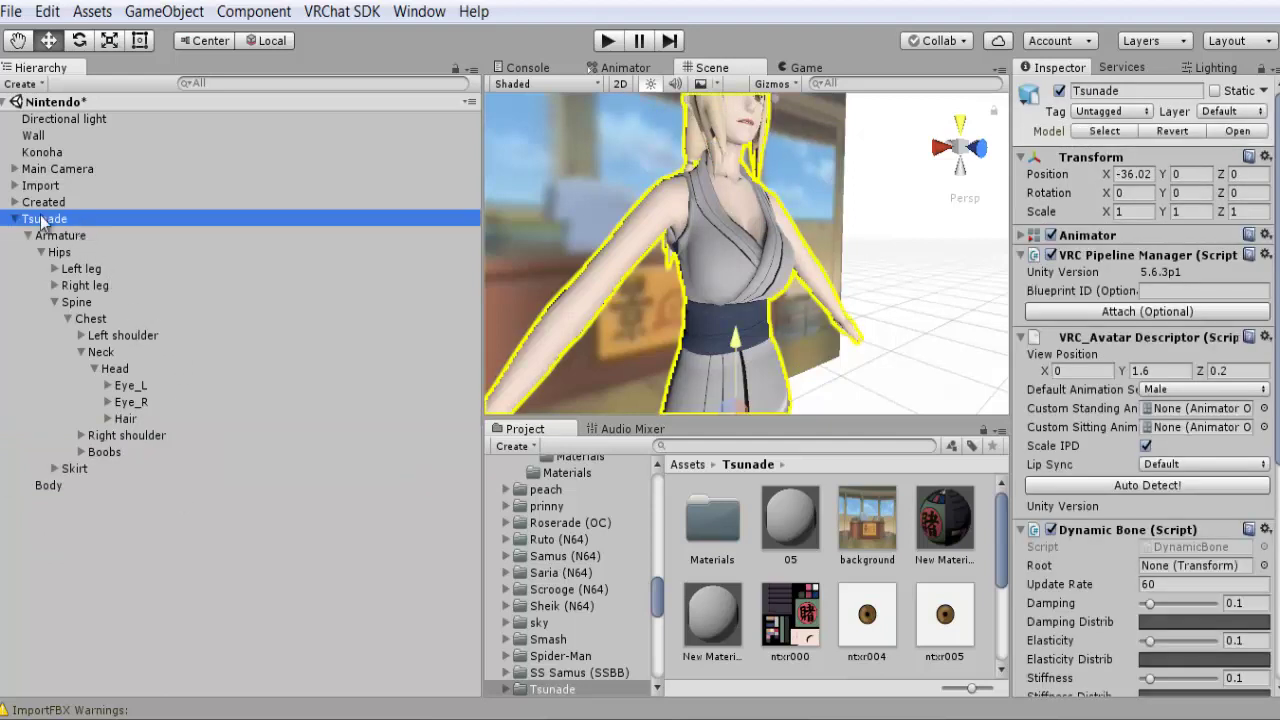
{"action": "left_click", "coordinate": [15, 220]}
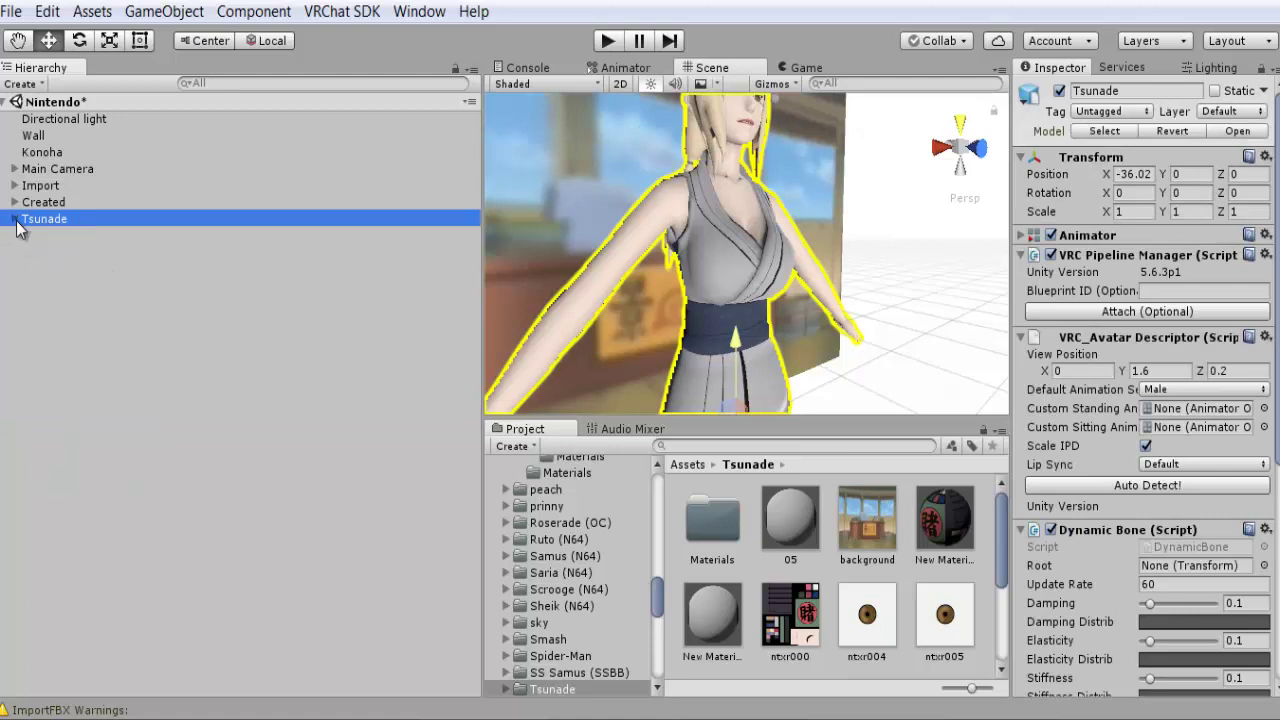
{"action": "left_click", "coordinate": [15, 220]}
{"action": "left_click", "coordinate": [15, 220]}
{"action": "left_click", "coordinate": [15, 220]}
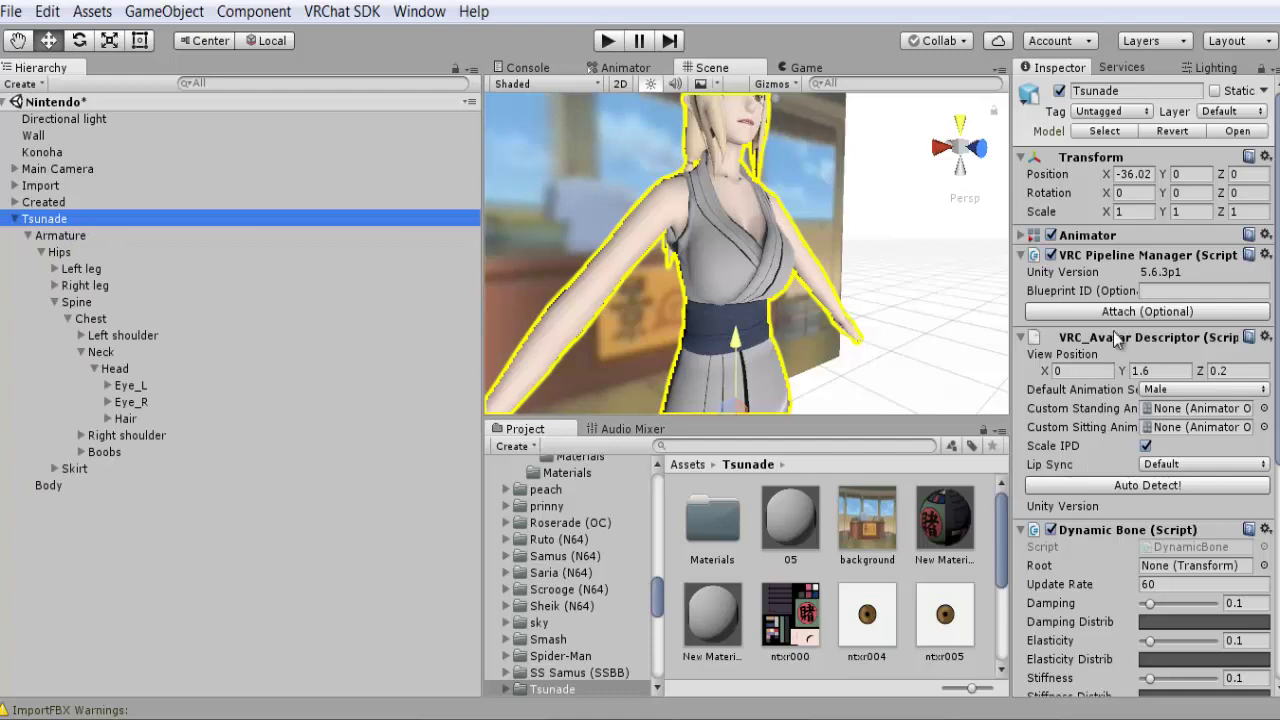
{"action": "scroll", "coordinate": [1140, 500], "scroll_direction": "down", "scroll_amount": 5}
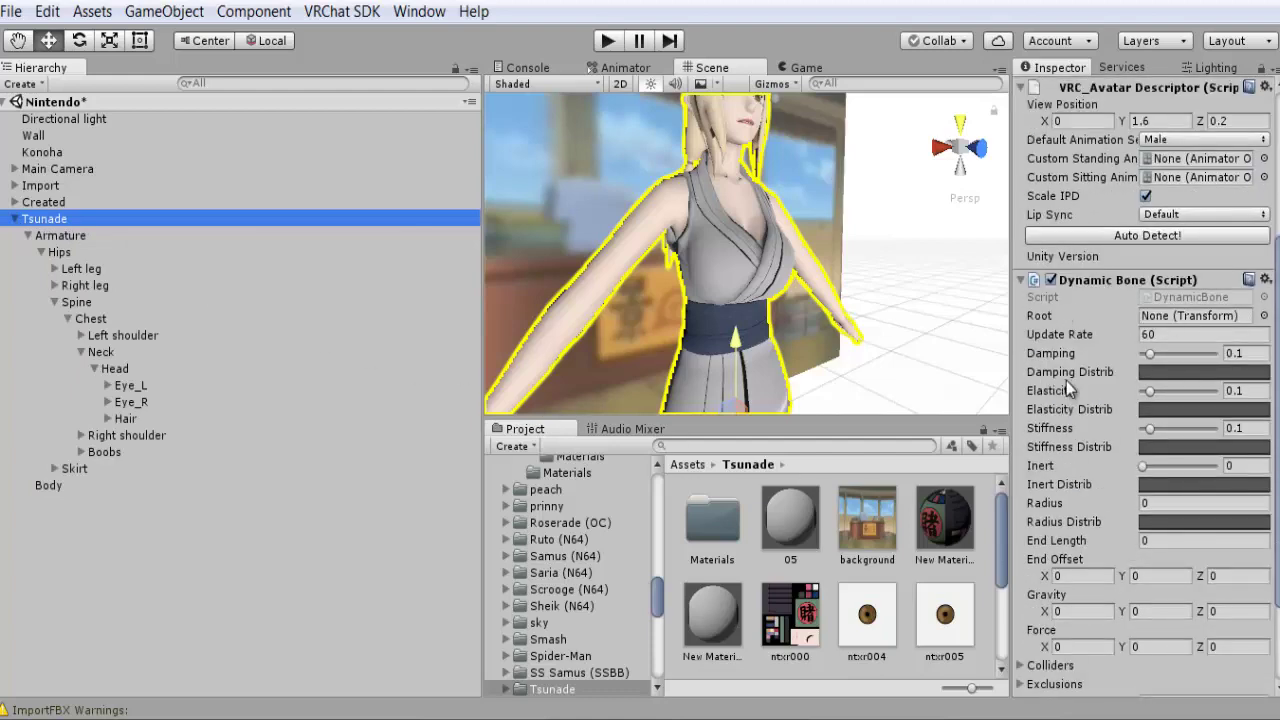
{"action": "scroll", "coordinate": [1071, 418], "scroll_direction": "up", "scroll_amount": 3}
{"action": "scroll", "coordinate": [1089, 318], "scroll_direction": "down", "scroll_amount": 3}
{"action": "left_click_drag", "start_coordinate": [105, 452], "coordinate": [1199, 315]}
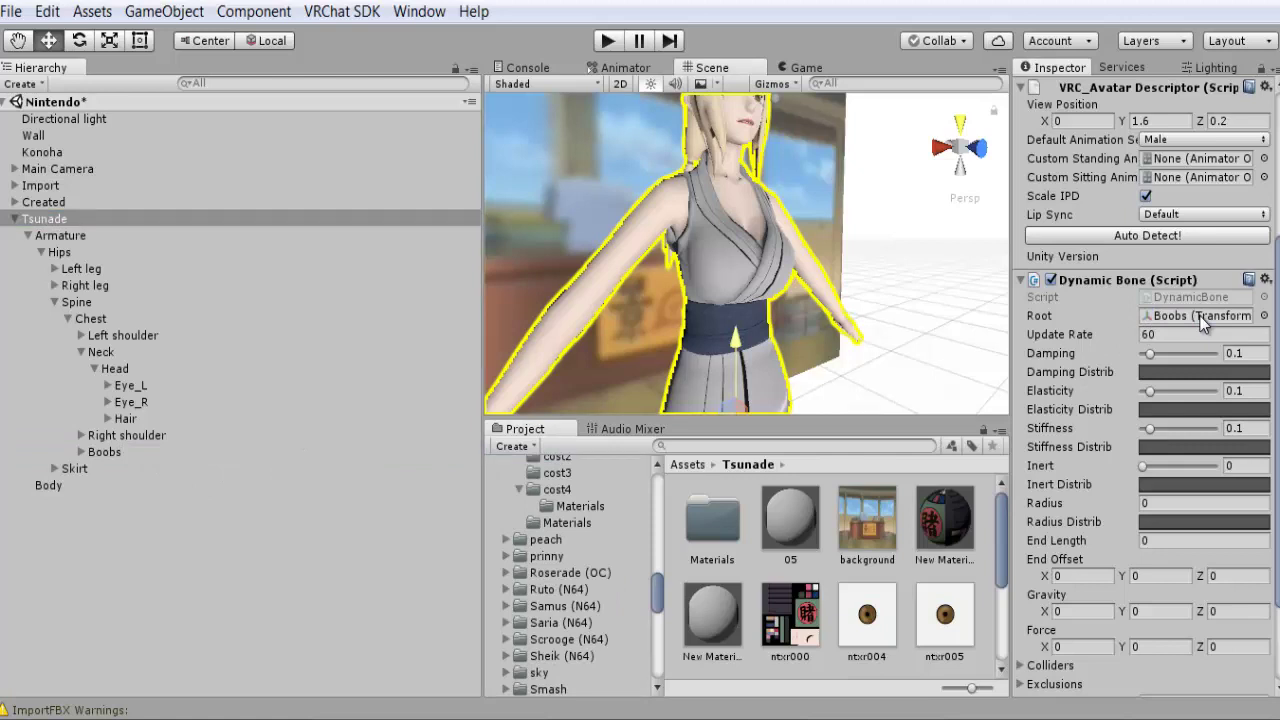
Run the scene, check the breast physics with the default settings in the Scene view, and stop it.
{"action": "scroll", "coordinate": [797, 318], "scroll_direction": "up", "scroll_amount": 6}
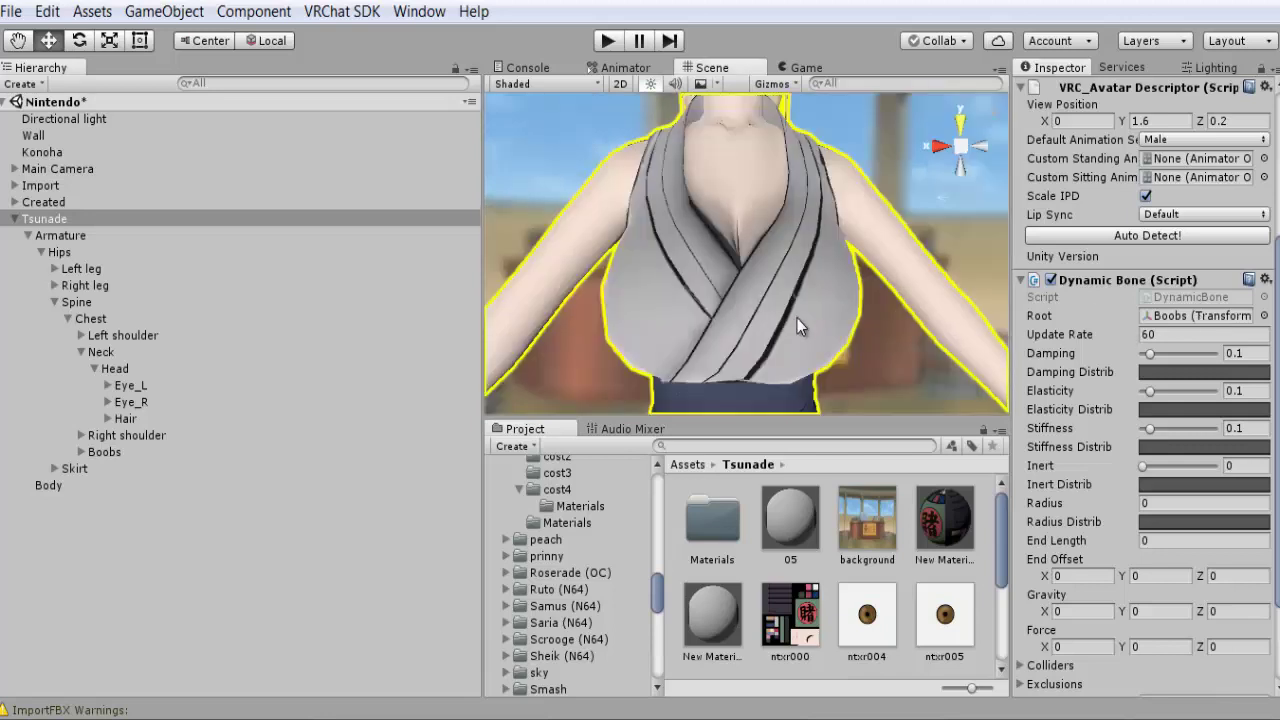
{"action": "left_click", "coordinate": [607, 41]}
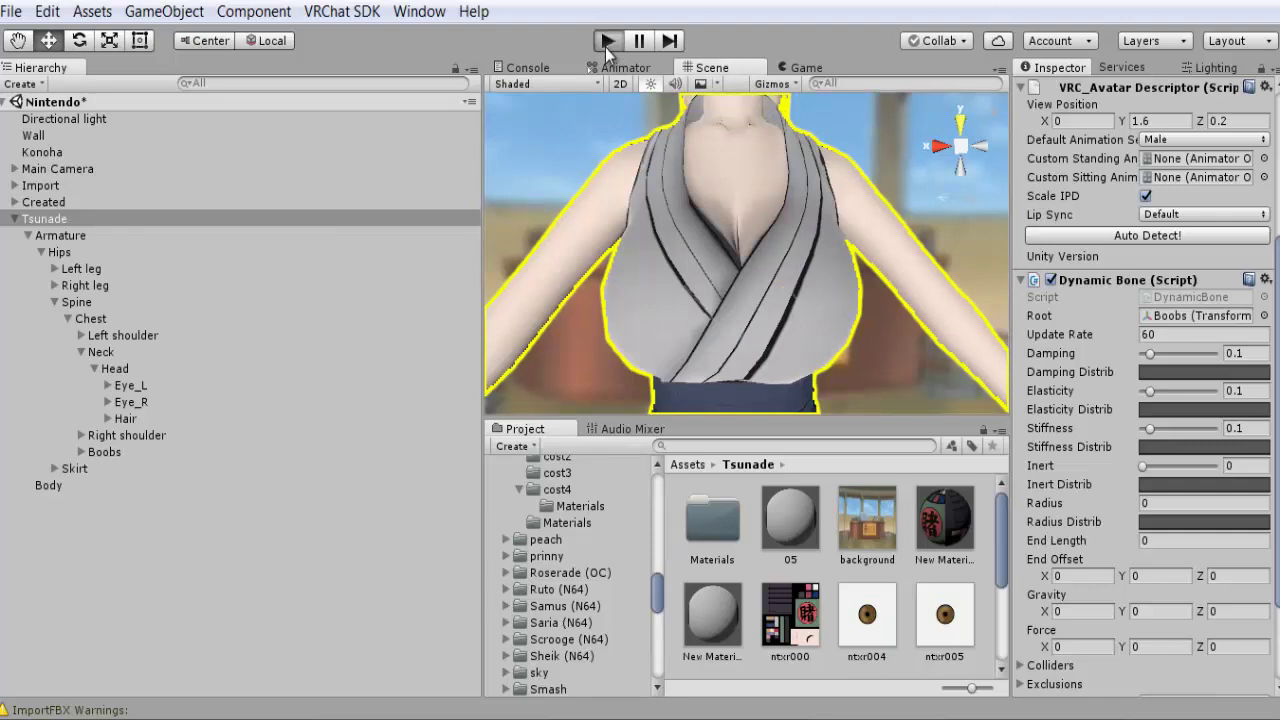
{"action": "left_click", "coordinate": [710, 67]}
{"action": "scroll", "coordinate": [736, 385], "scroll_direction": "down", "scroll_amount": 6}
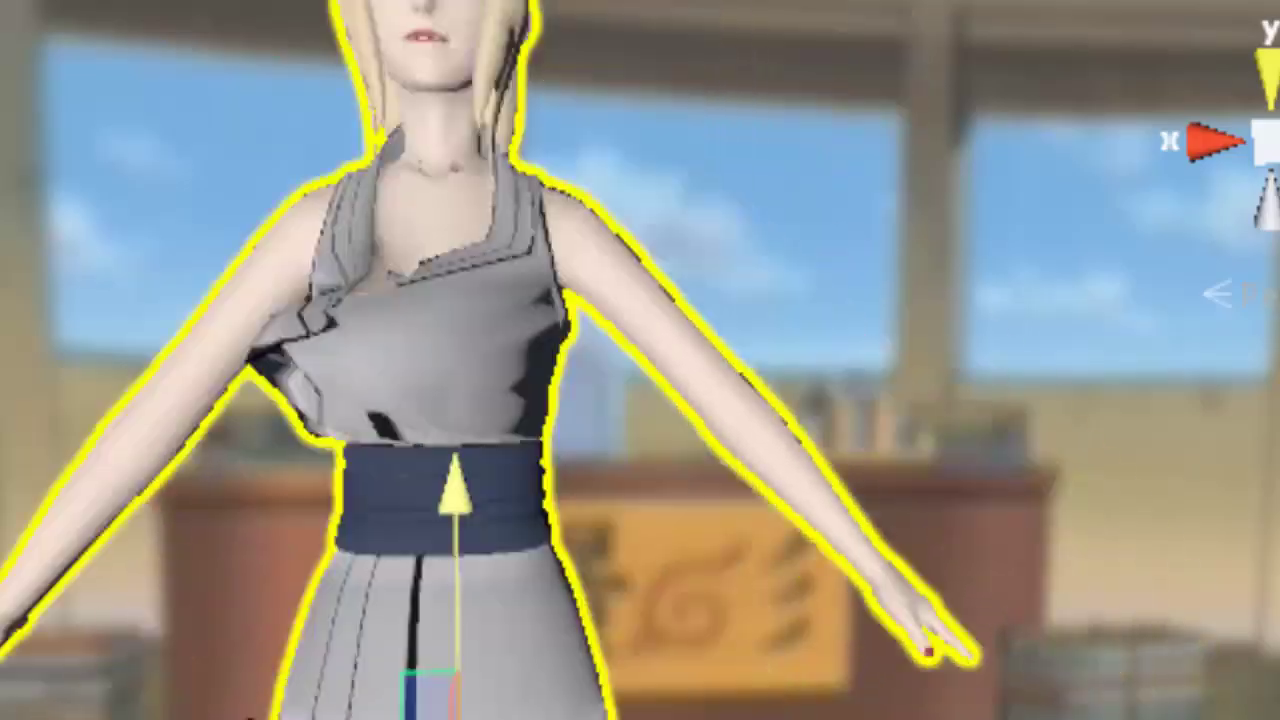
{"action": "left_click", "coordinate": [608, 40]}
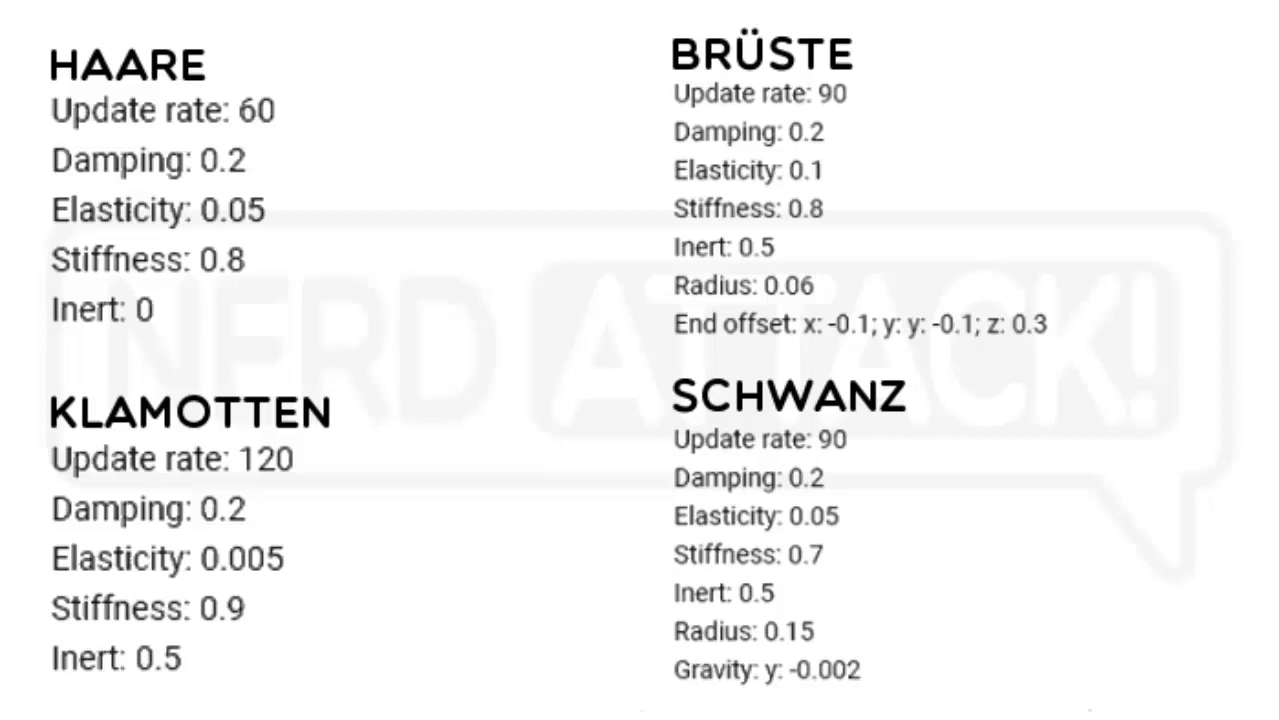
Set the breast Dynamic Bone's update rate to 90, damping 0.2, elasticity 0.1, stiffness 0.8 and inert 0.5.
{"action": "left_click", "coordinate": [1125, 343]}
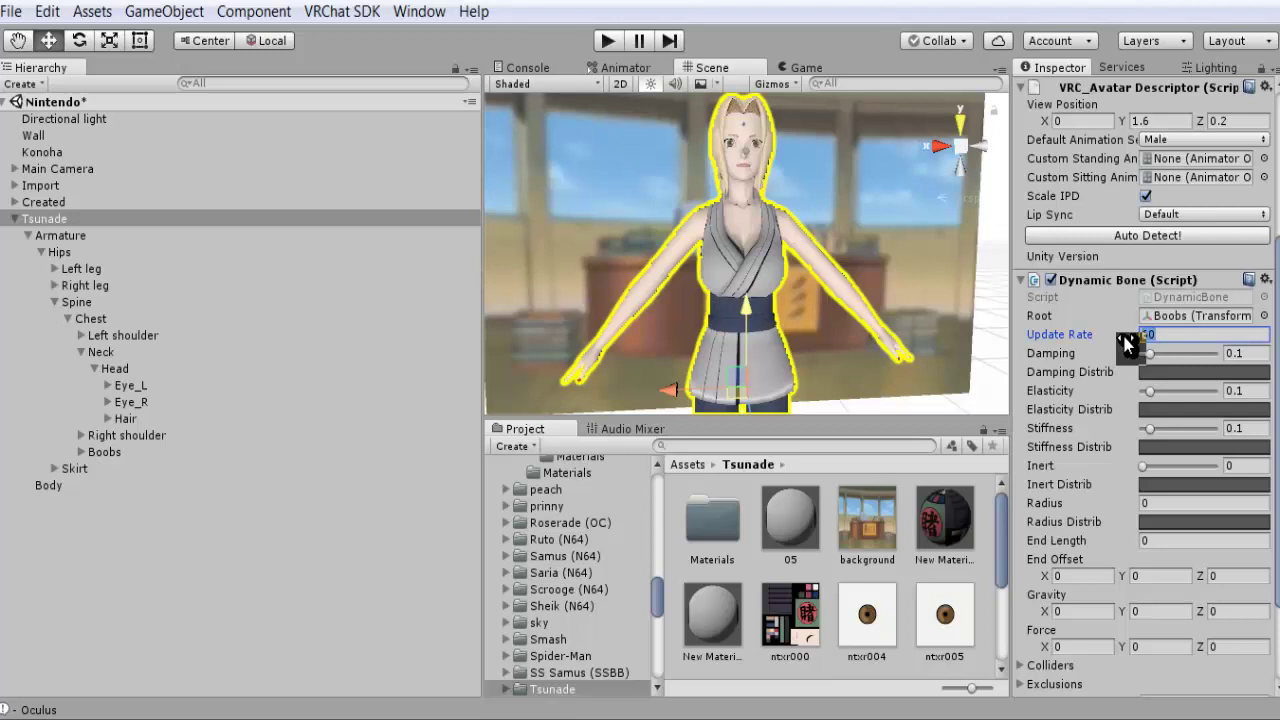
{"action": "type", "text": "90"}
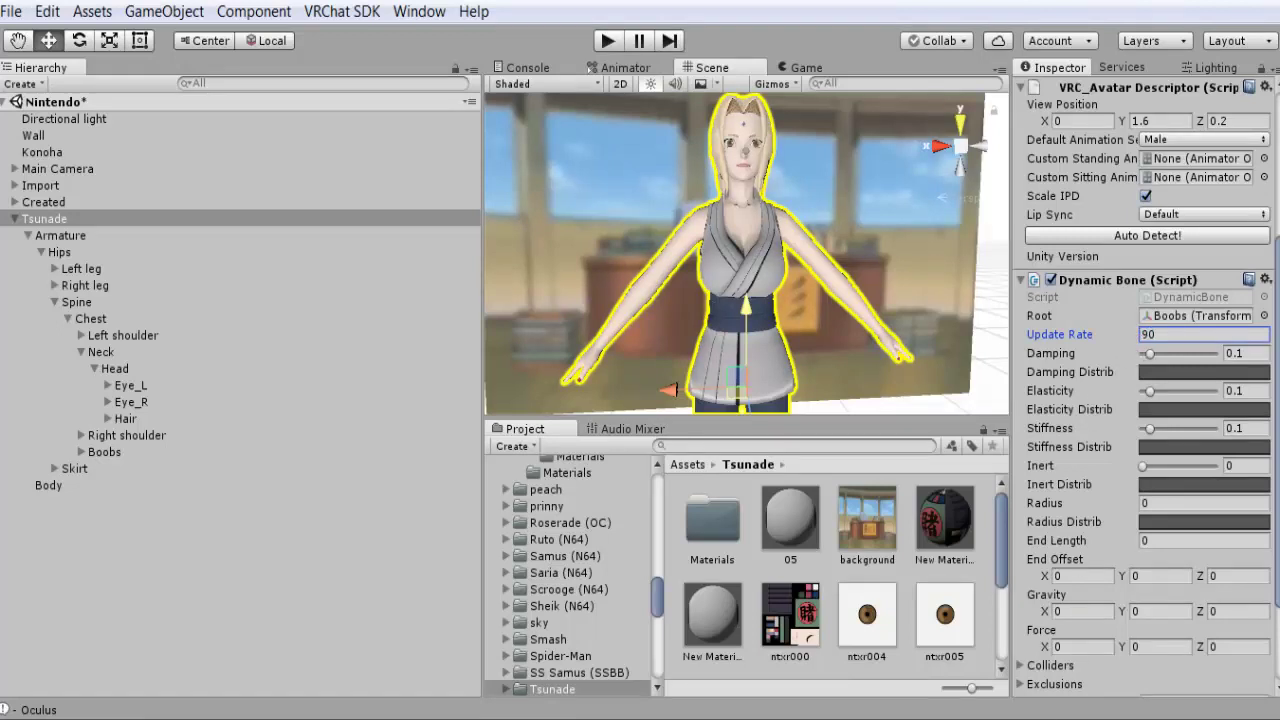
{"action": "left_click", "coordinate": [1245, 353]}
{"action": "type", "text": "0.2"}
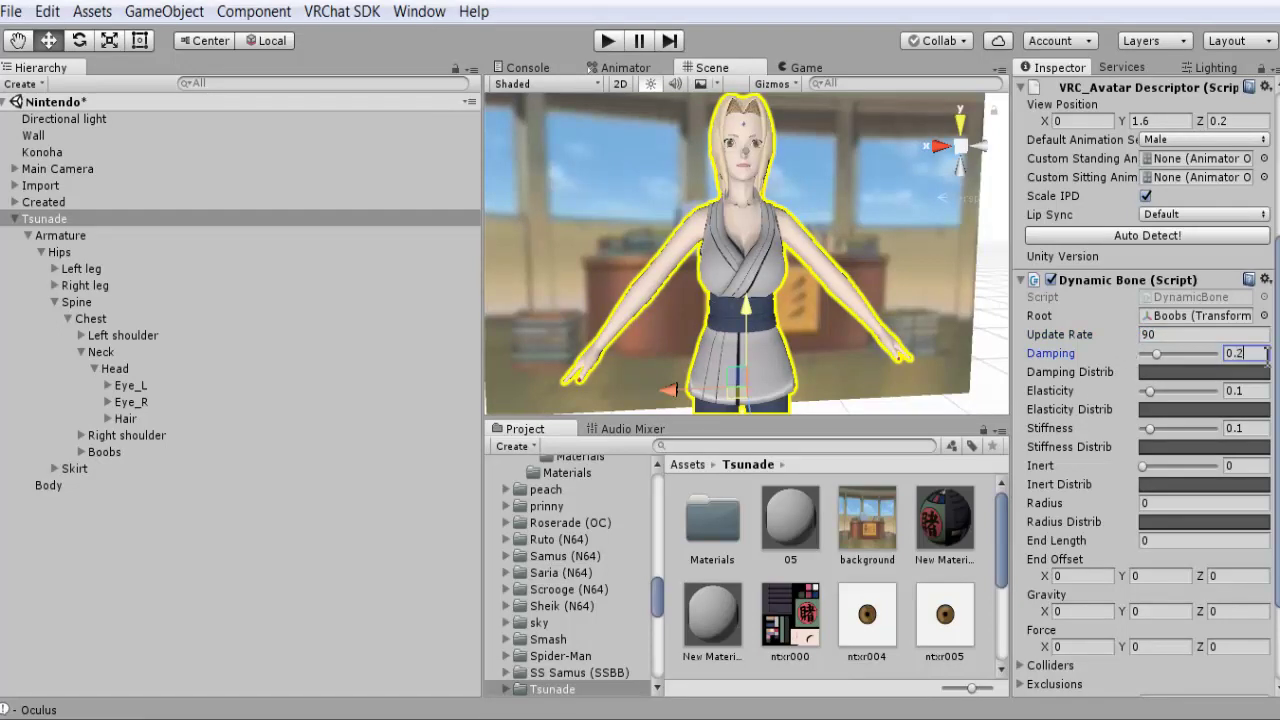
{"action": "left_click", "coordinate": [1257, 392]}
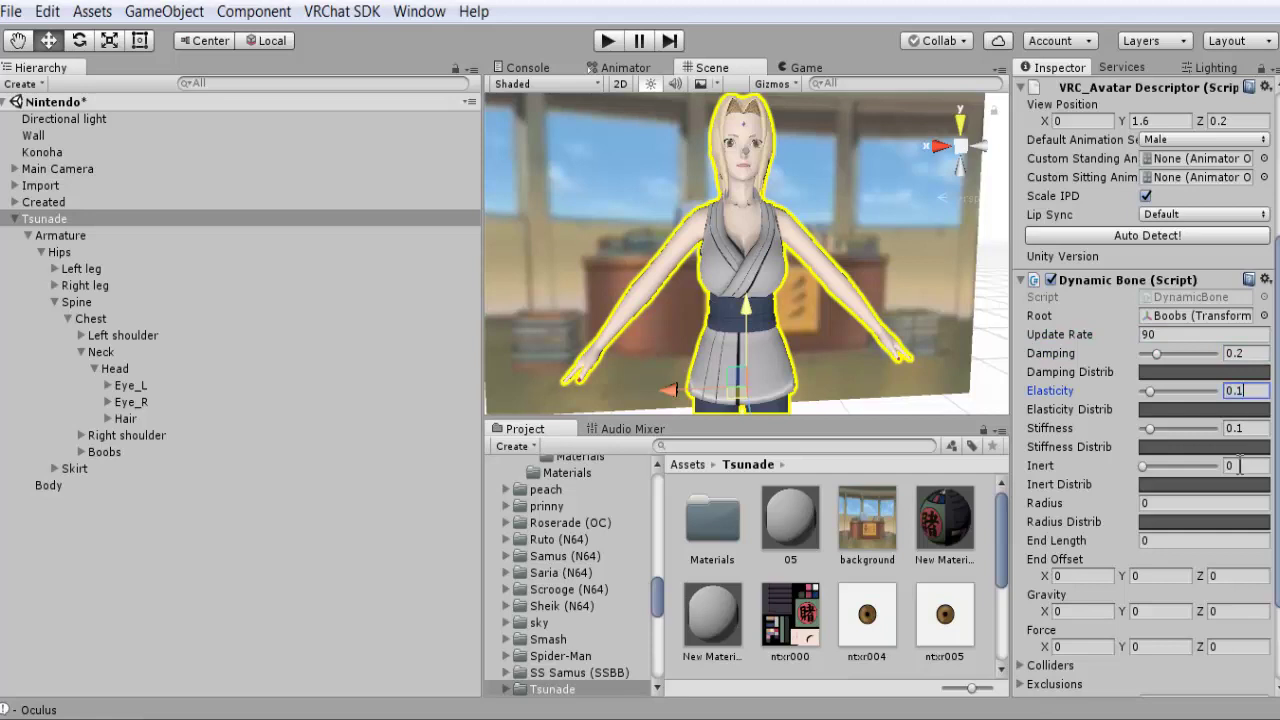
{"action": "left_click", "coordinate": [1262, 428]}
{"action": "type", "text": "0.8"}
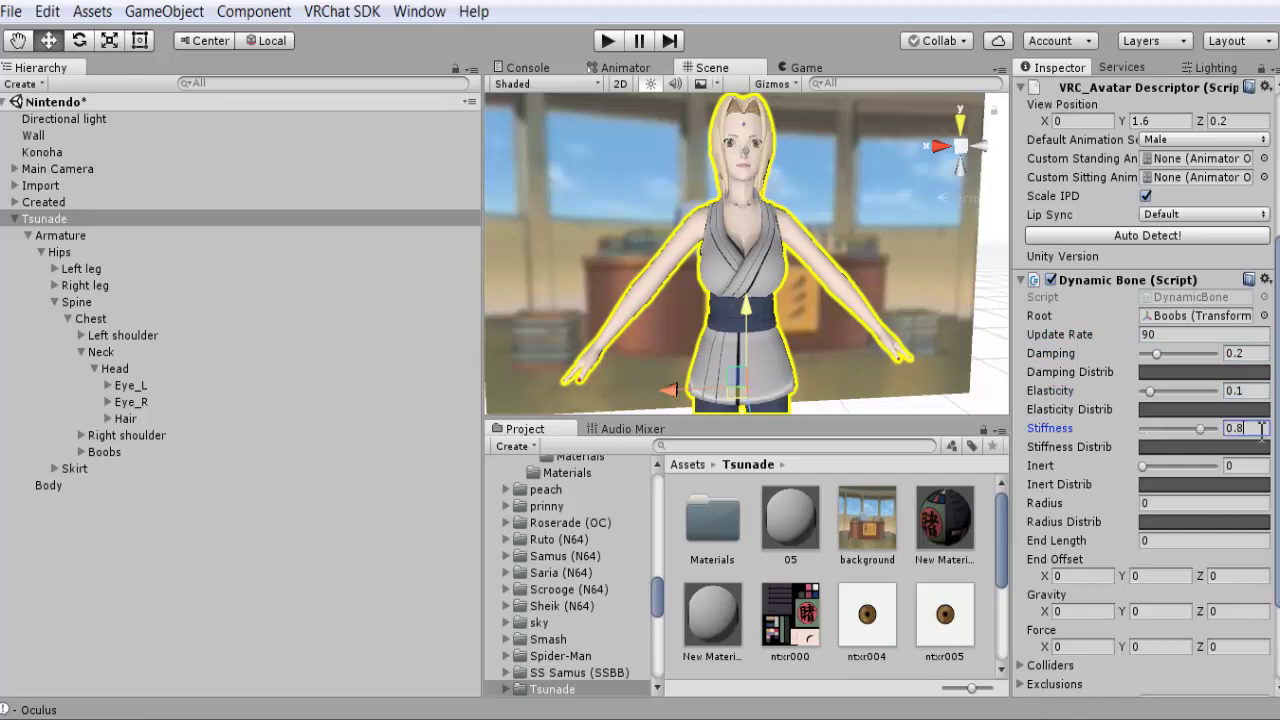
{"action": "left_click", "coordinate": [1258, 466]}
{"action": "type", "text": "0."}
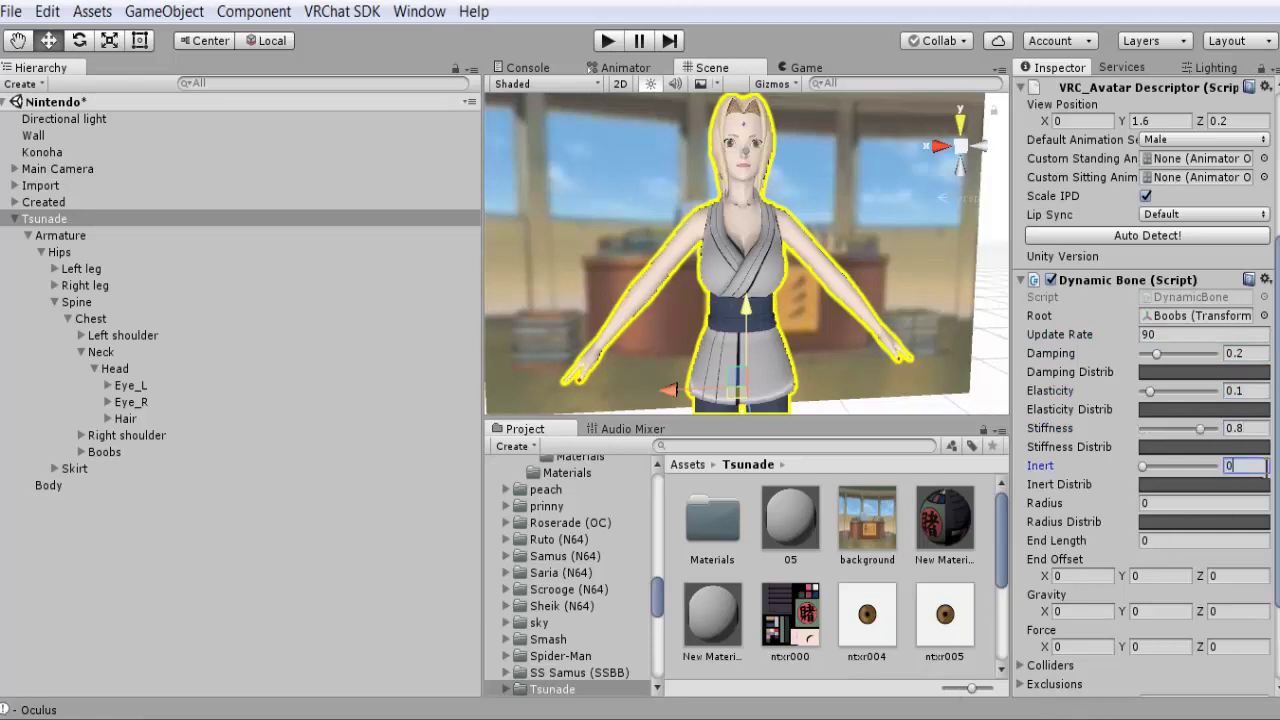
{"action": "type", "text": "5"}
Set the breast Dynamic Bone's radius to 0.06 and its end offset to X -0.1, Y -0.1, Z 0.3.
{"action": "left_click", "coordinate": [1157, 503]}
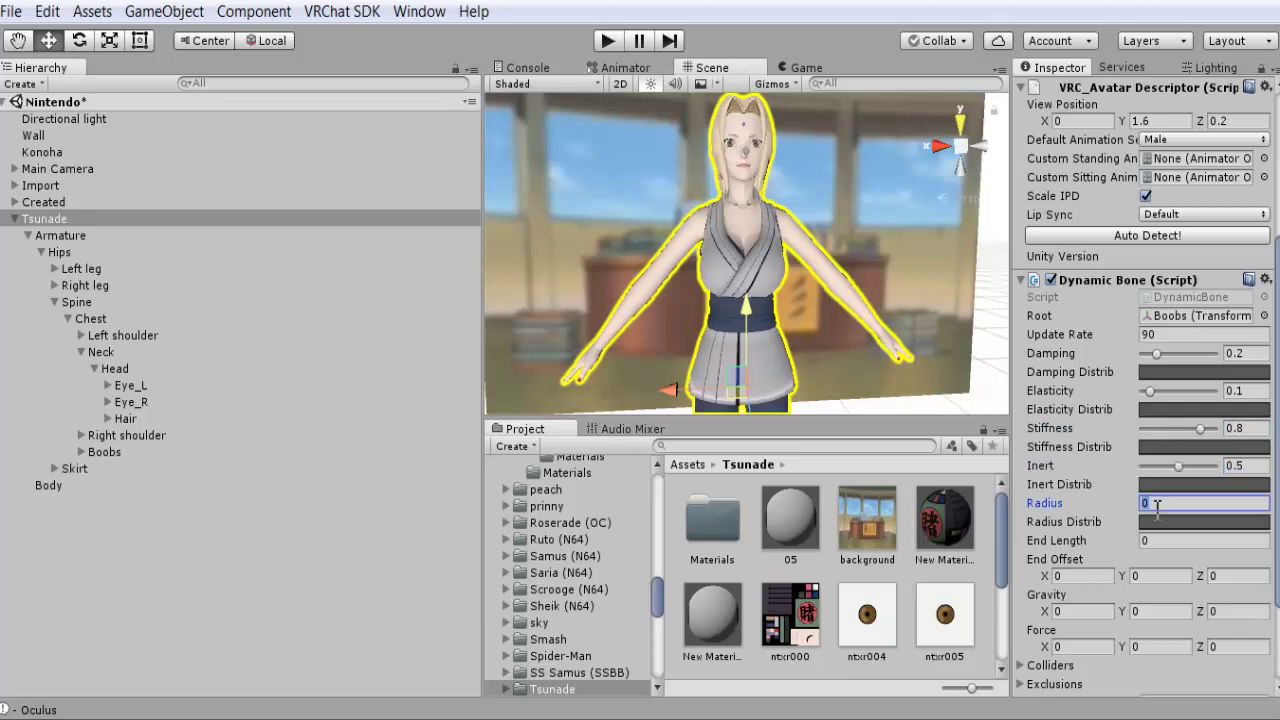
{"action": "type", "text": "0.06"}
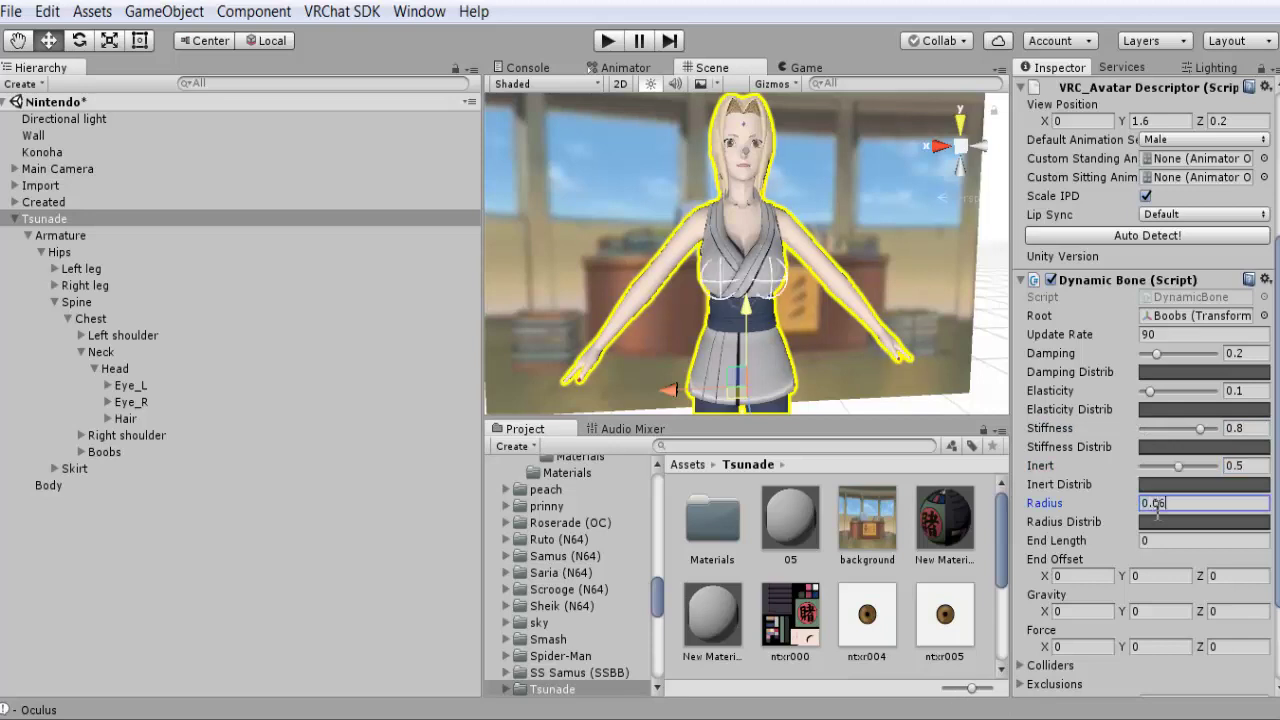
{"action": "key", "text": "Tab"}
{"action": "key", "text": "Tab"}
{"action": "type", "text": "-0.1"}
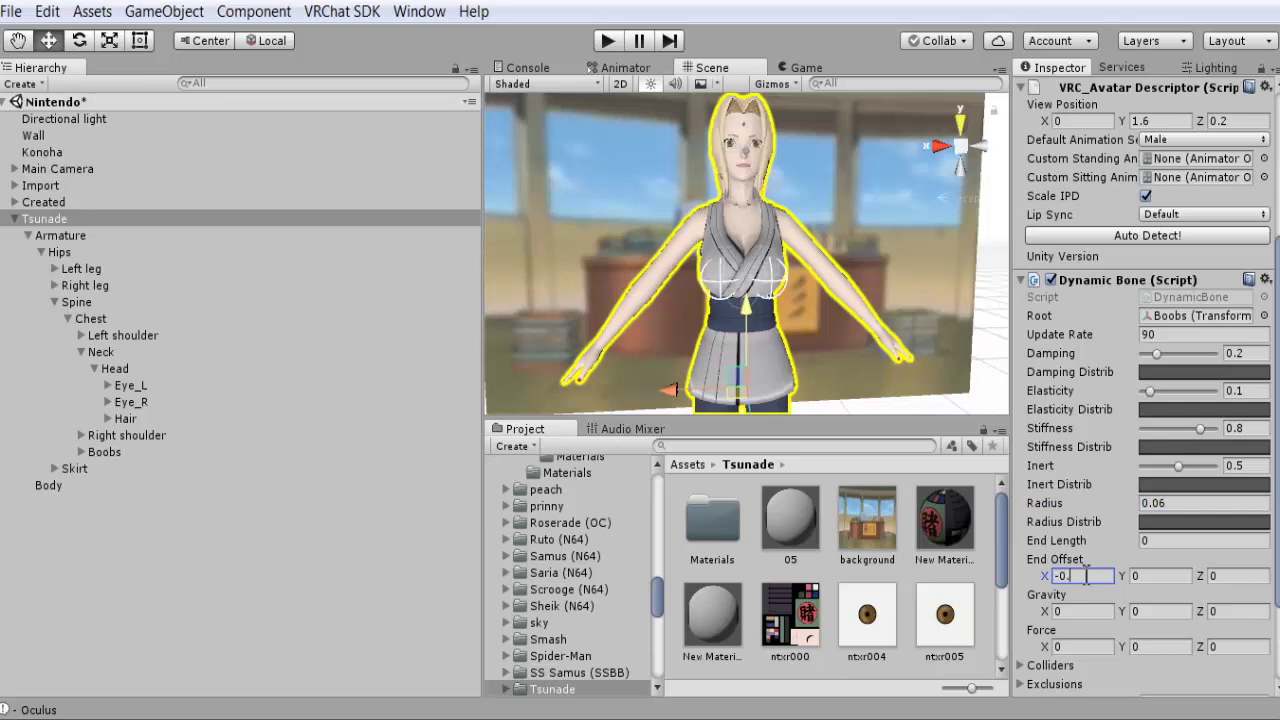
{"action": "left_click", "coordinate": [1172, 576]}
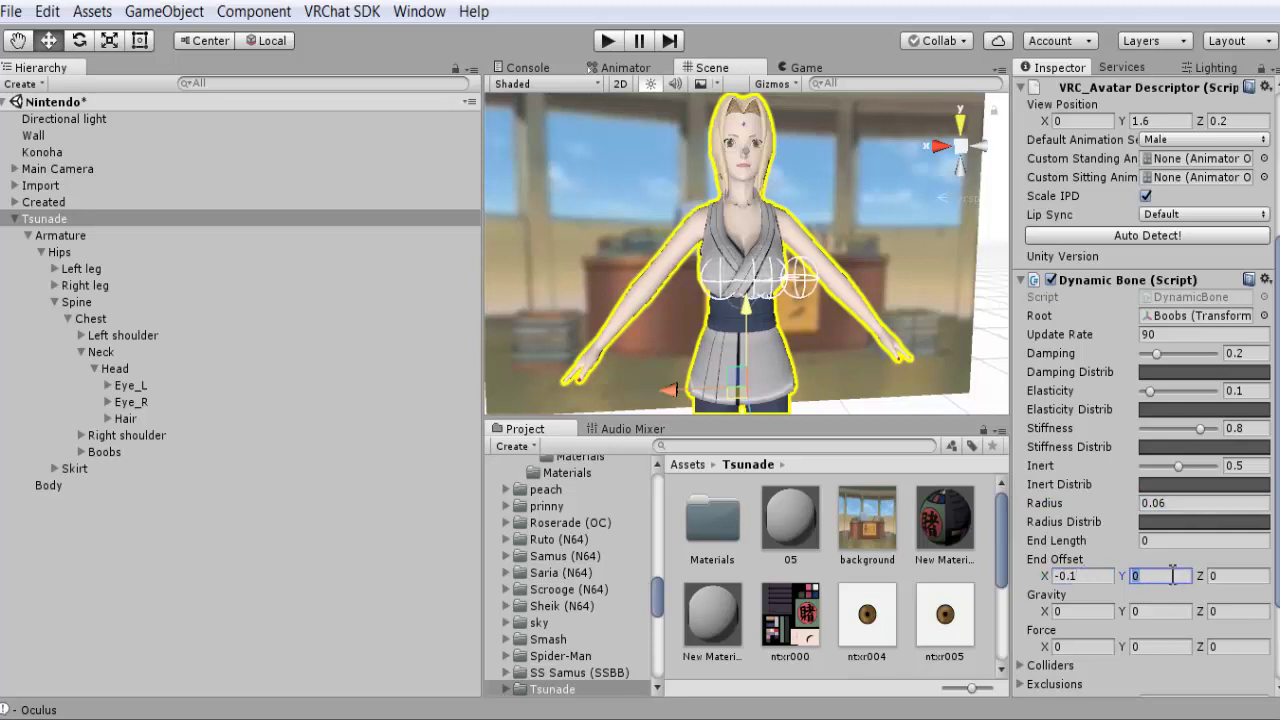
{"action": "type", "text": "-0.1"}
{"action": "left_click", "coordinate": [1232, 576]}
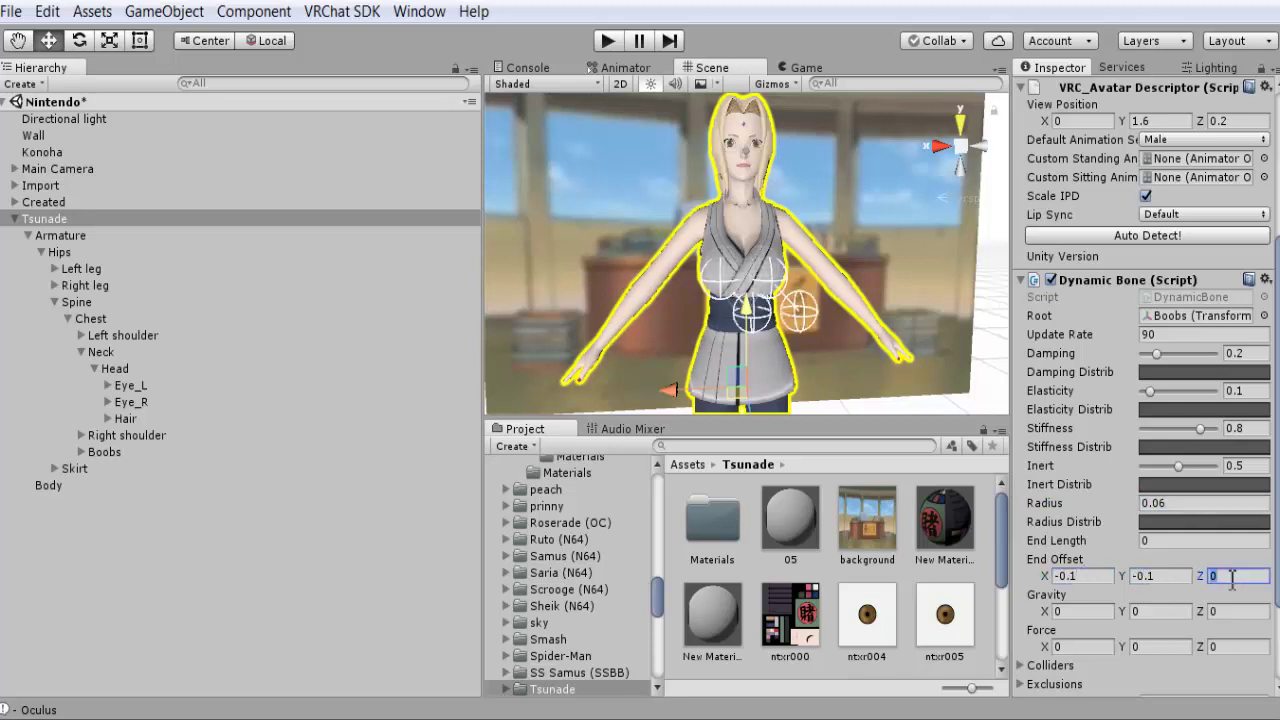
{"action": "type", "text": "0.3"}
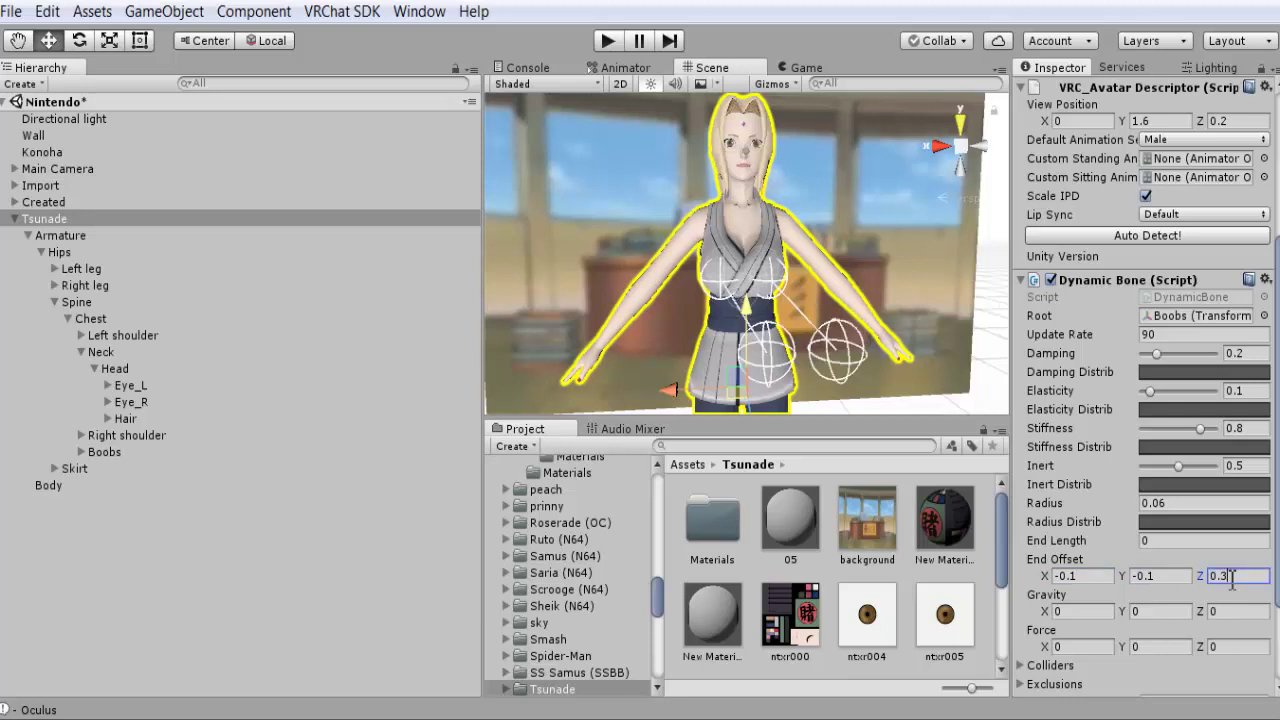
Run the scene, move the Tsunade avatar around to test the breast physics, and stop it.
{"action": "left_click", "coordinate": [913, 256]}
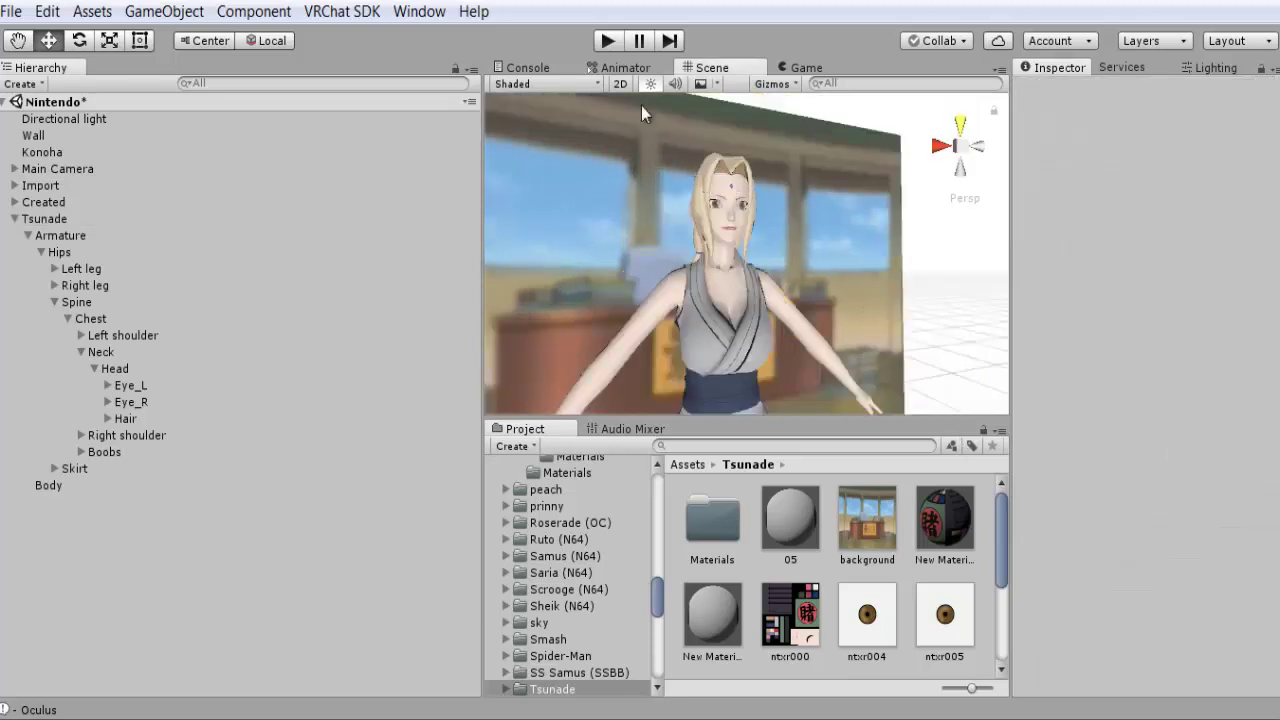
{"action": "left_click", "coordinate": [607, 40]}
{"action": "left_click", "coordinate": [734, 66]}
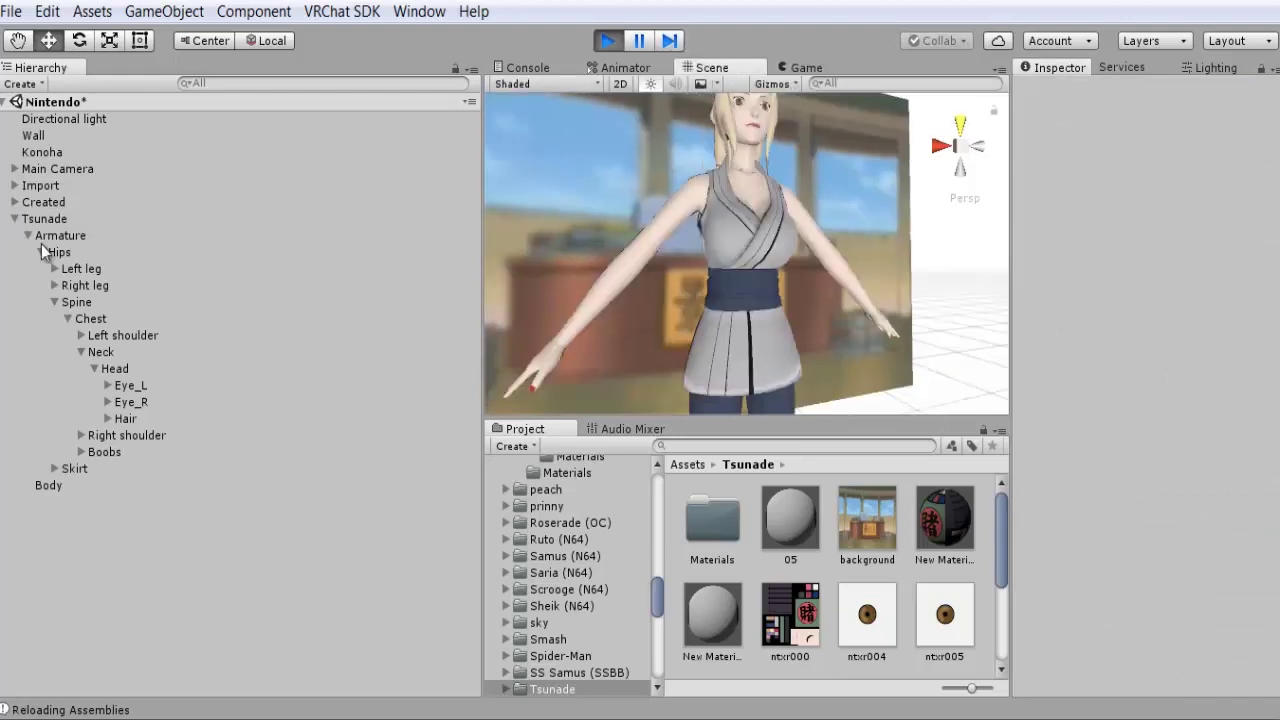
{"action": "left_click", "coordinate": [48, 219]}
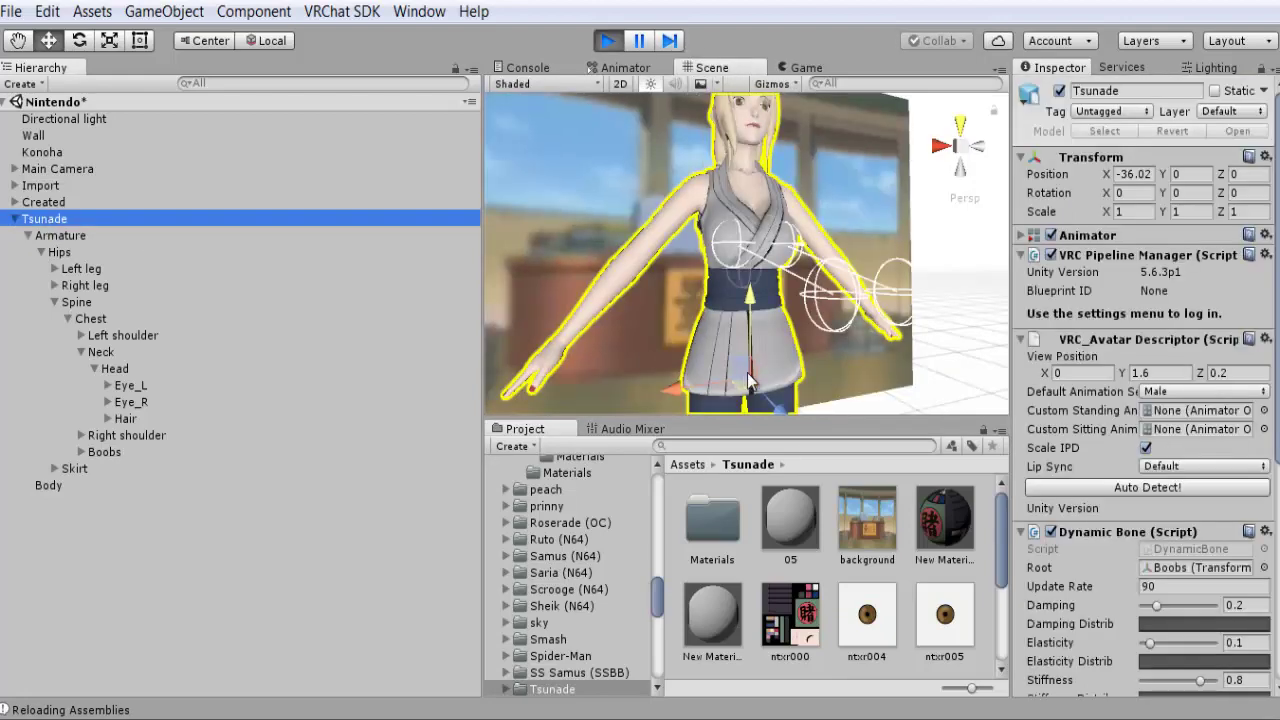
{"action": "left_click_drag", "start_coordinate": [744, 384], "coordinate": [812, 365]}
{"action": "key", "text": "ctrl+p"}
Add a second Dynamic Bone component to the Tsunade avatar with Hair as its root and an update rate of 60.
{"action": "scroll", "coordinate": [1022, 412], "scroll_direction": "down", "scroll_amount": 3}
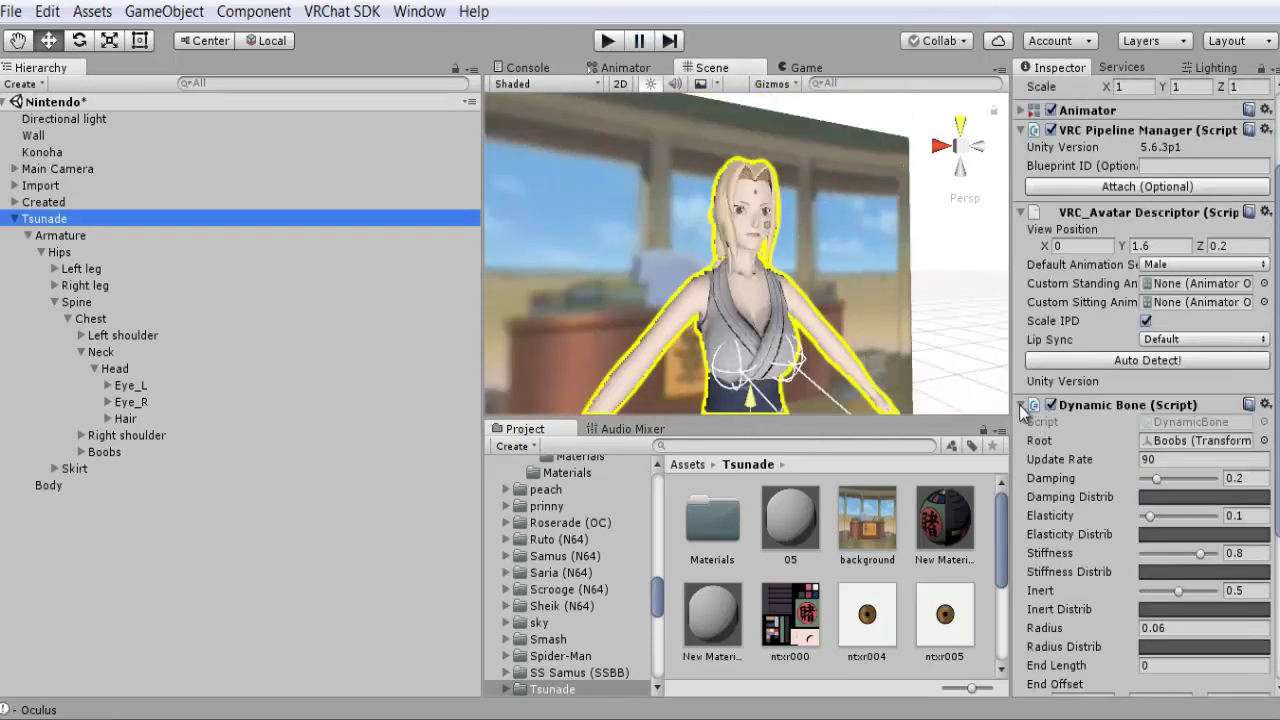
{"action": "left_click", "coordinate": [1021, 406]}
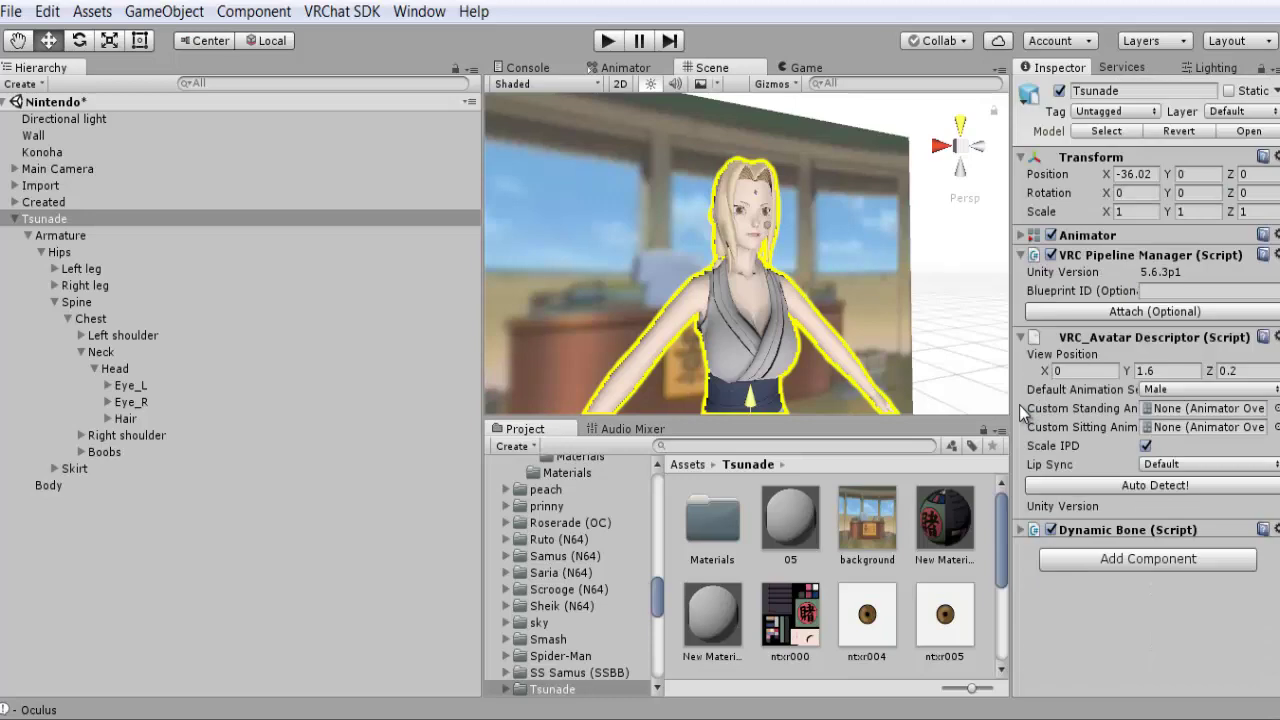
{"action": "left_click", "coordinate": [1095, 559]}
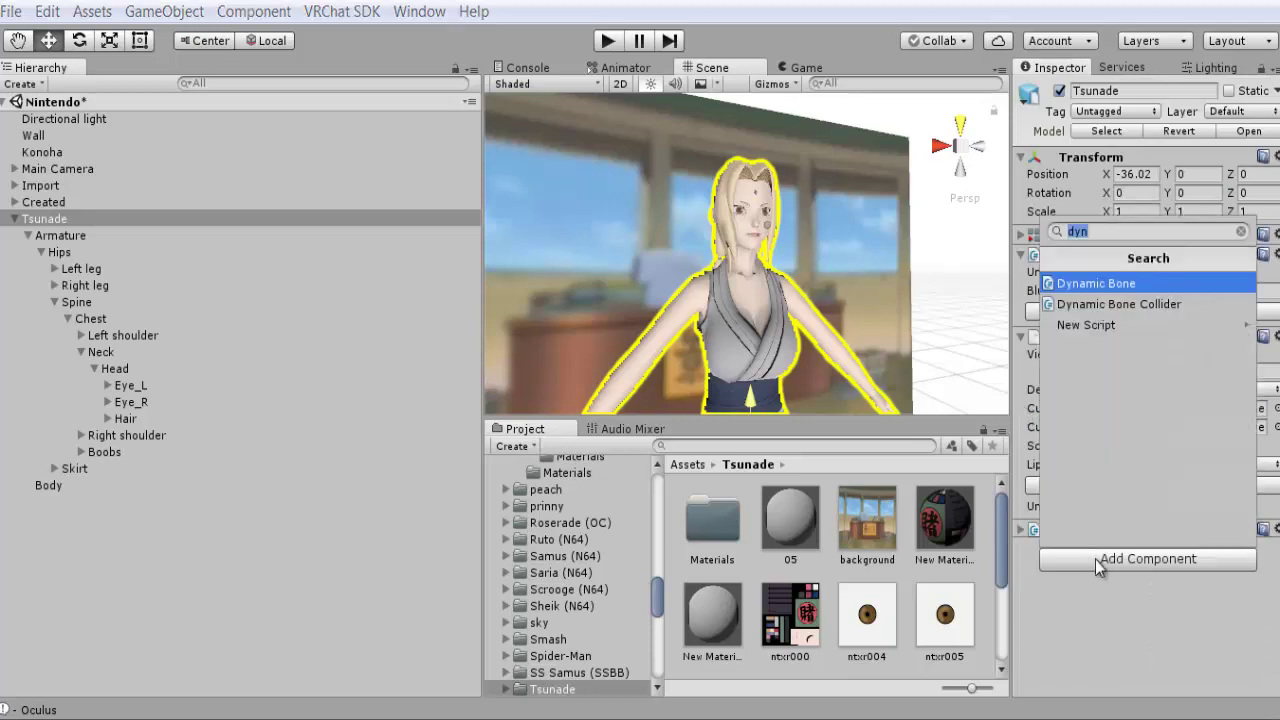
{"action": "left_click", "coordinate": [1104, 285]}
{"action": "left_click_drag", "start_coordinate": [125, 418], "coordinate": [1194, 397]}
{"action": "left_click", "coordinate": [1180, 419]}
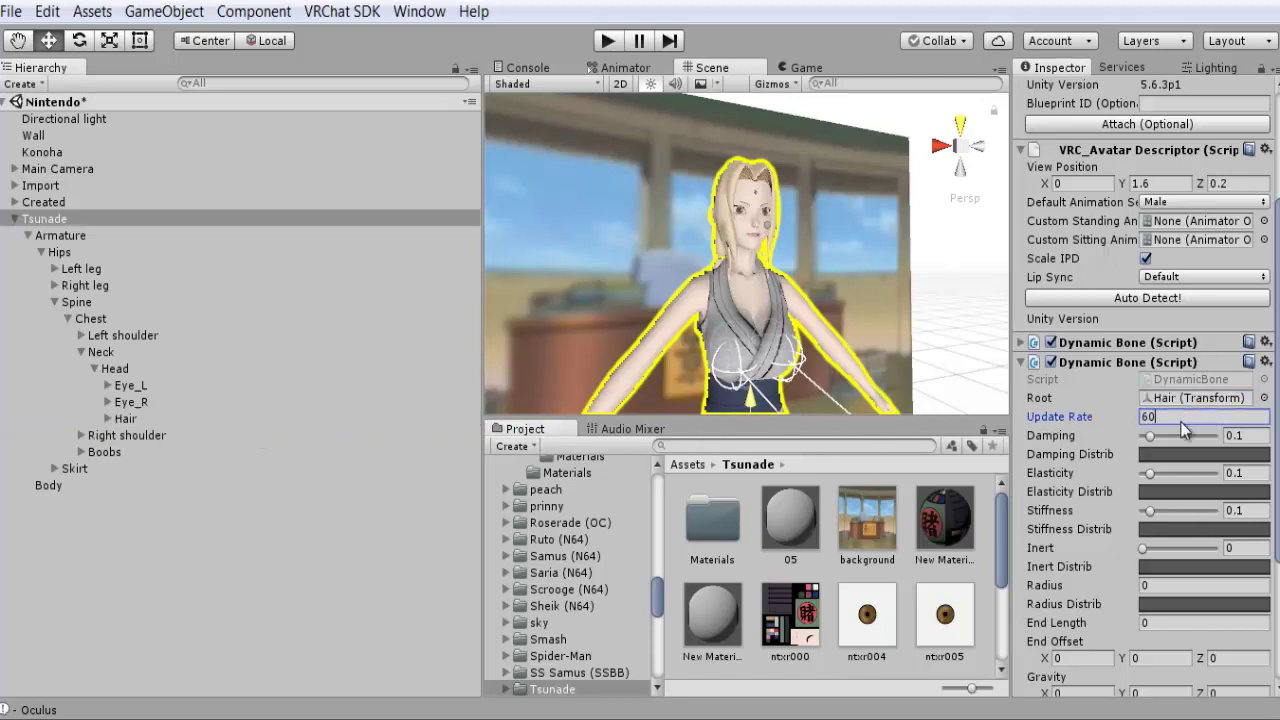
{"action": "left_click", "coordinate": [1162, 419]}
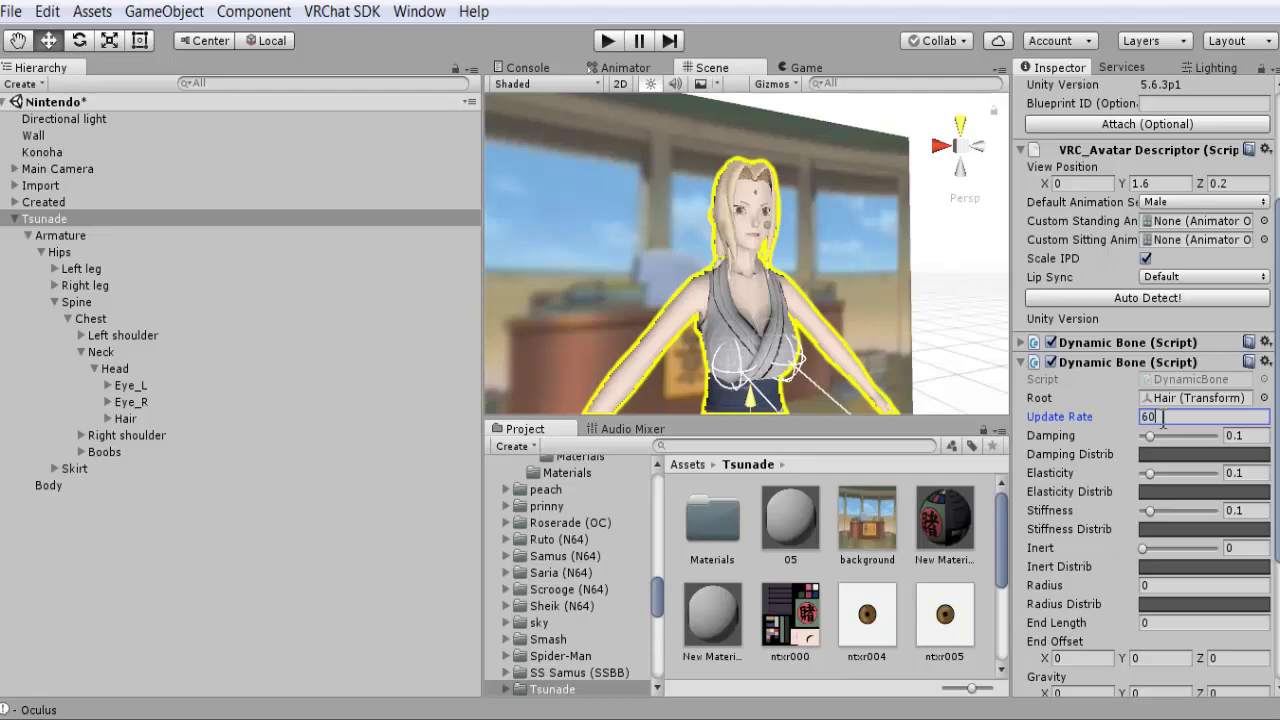